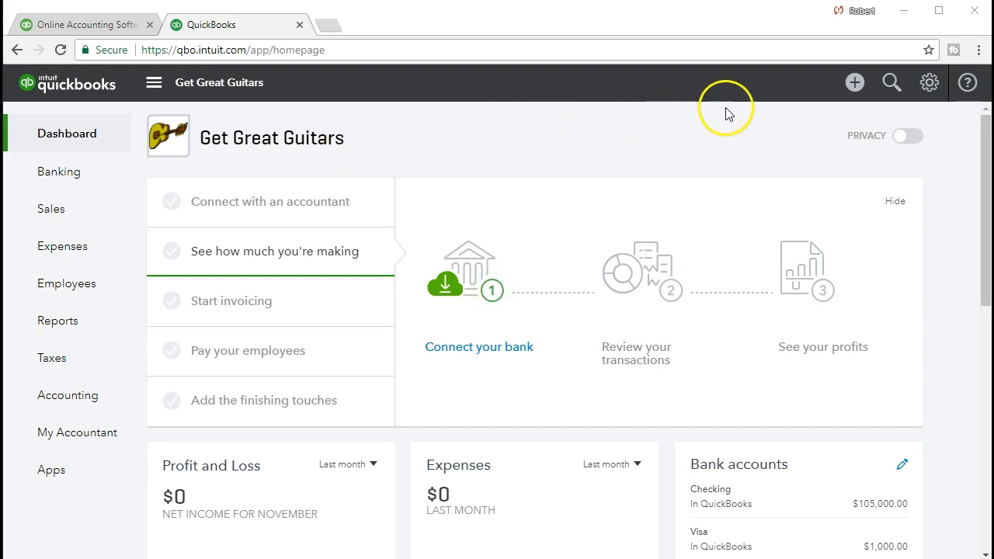
Step: Start a new invoice from the invoices list in the Sales section
{"action": "left_click", "coordinate": [852, 84]}
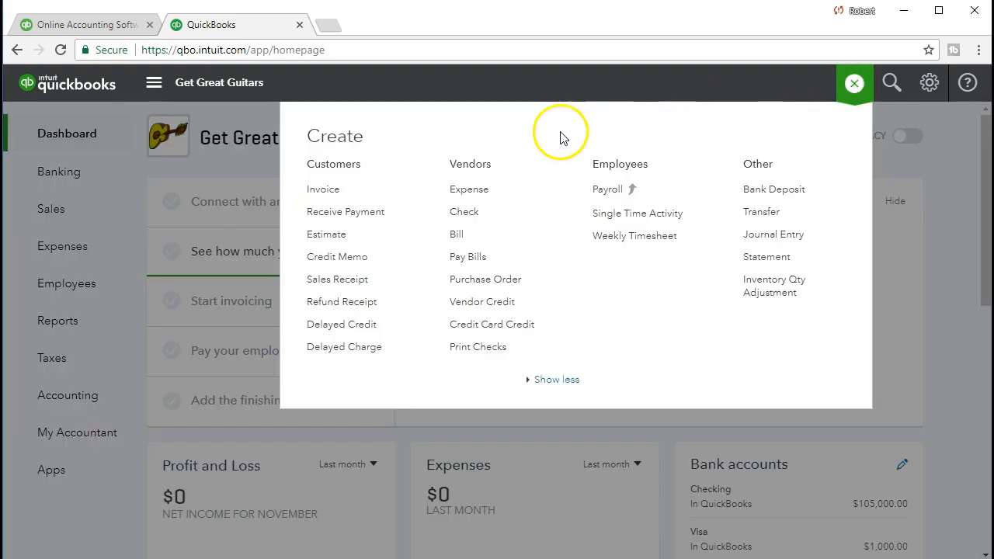
{"action": "left_click", "coordinate": [417, 84]}
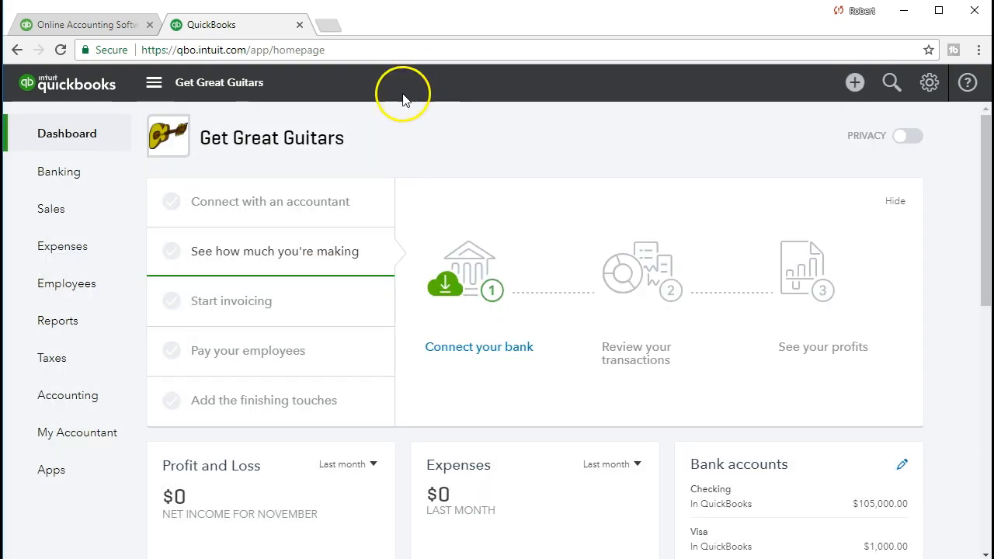
{"action": "left_click", "coordinate": [92, 207]}
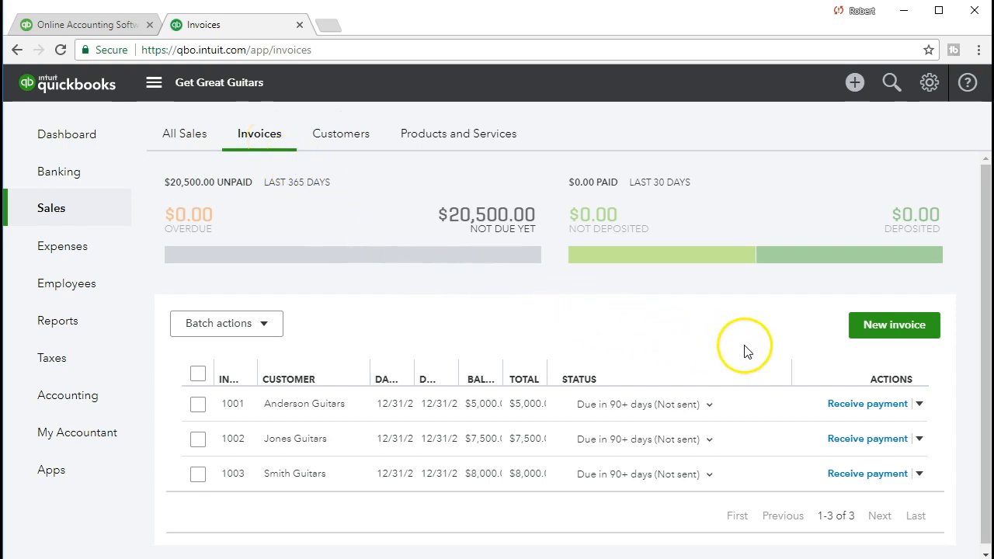
{"action": "left_click", "coordinate": [862, 342]}
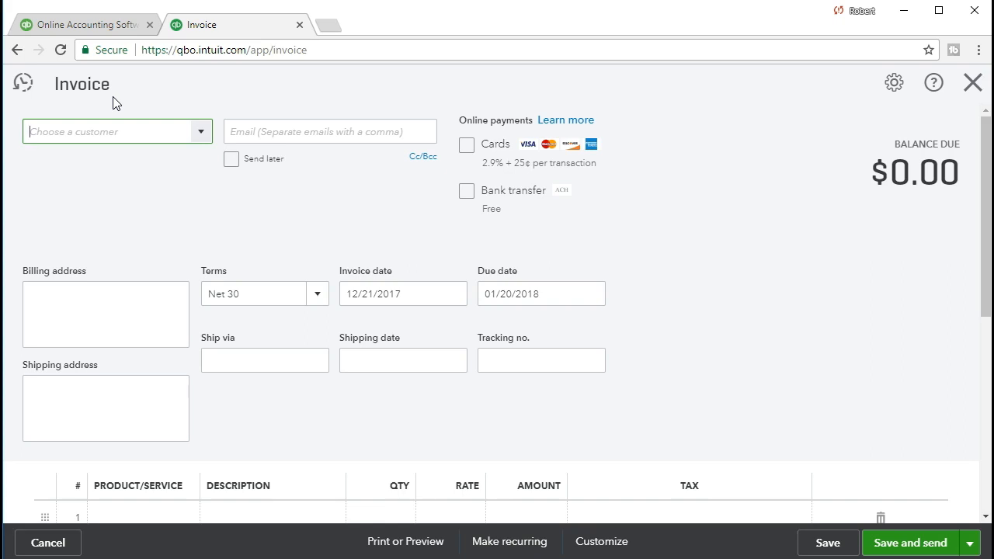
Step: Choose Anderson Guitars as the invoice's customer, leaving the email field empty
{"action": "left_click", "coordinate": [205, 138]}
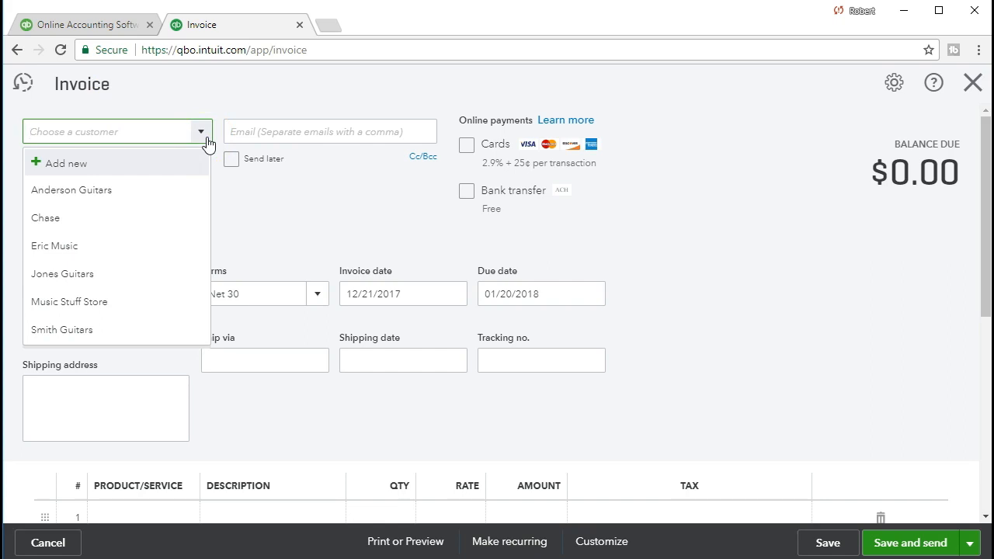
{"action": "type", "text": "Anderson Guitars"}
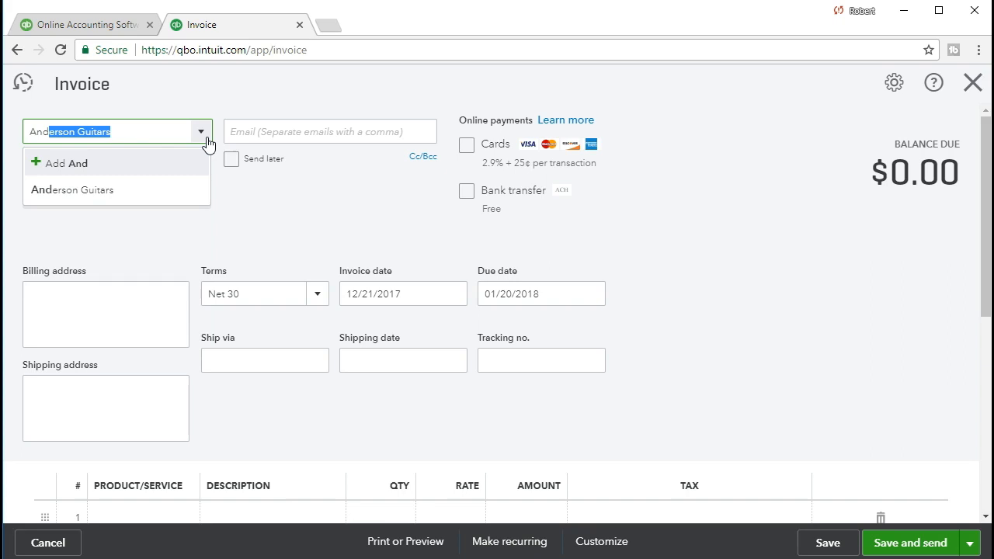
{"action": "key", "text": "Tab"}
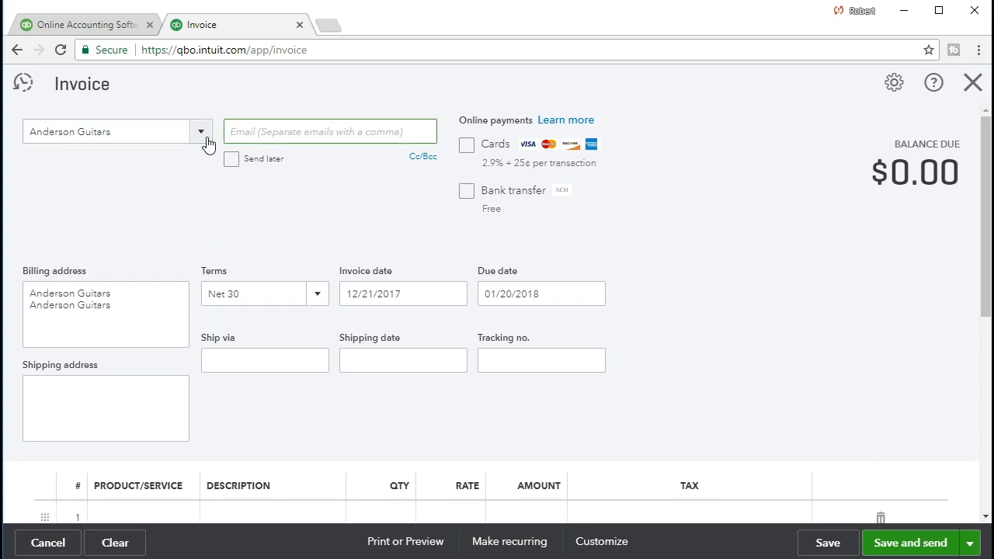
{"action": "key", "text": "Tab"}
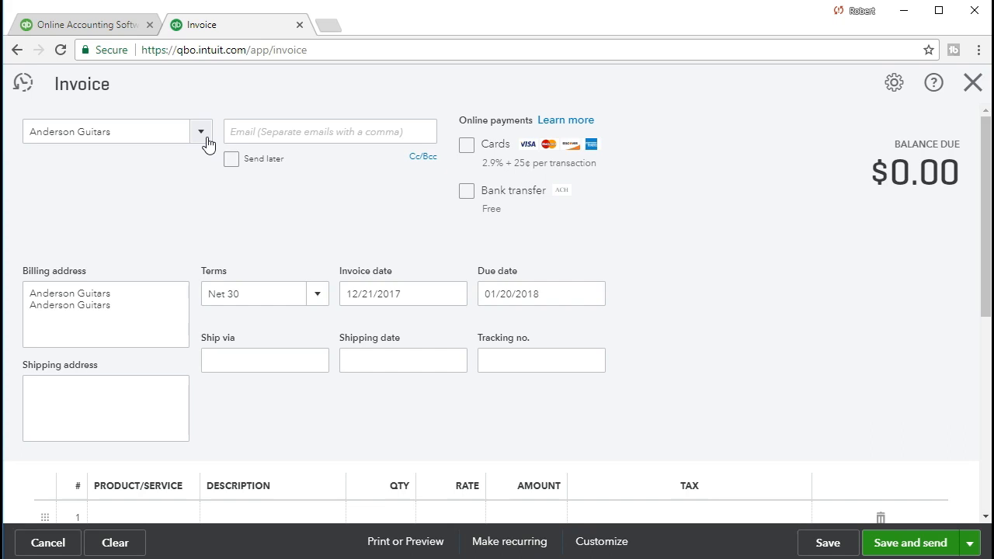
{"action": "key", "text": "Tab"}
{"action": "key", "text": "Tab"}
Step: Replace the invoice's billing address with the customer's street address, city, state and ZIP code
{"action": "left_click", "coordinate": [148, 303]}
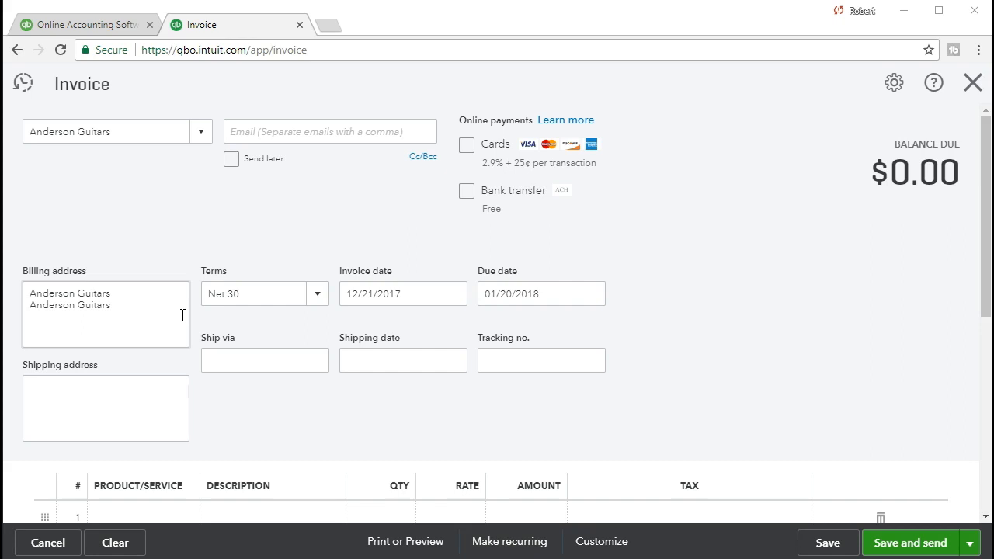
{"action": "left_click", "coordinate": [843, 350]}
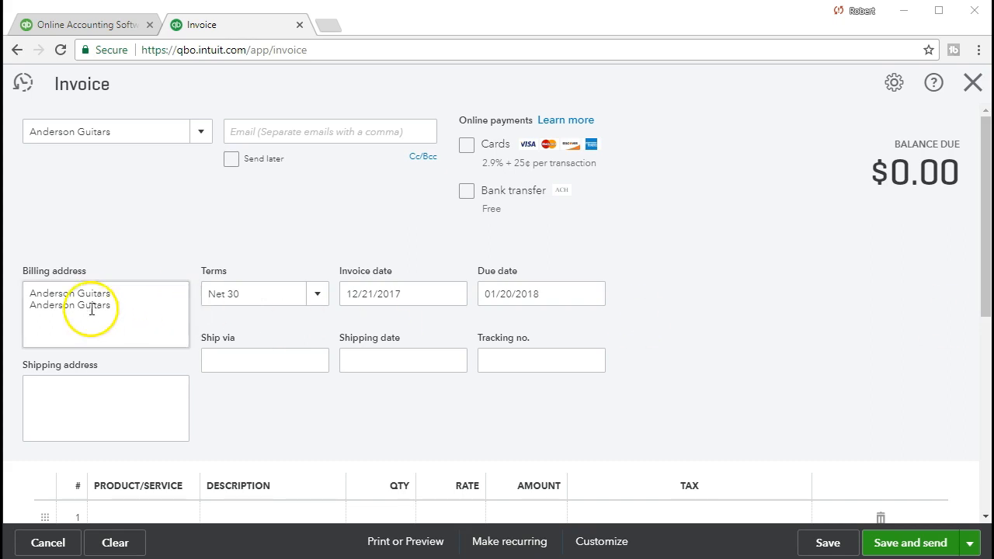
{"action": "left_click_drag", "start_coordinate": [151, 311], "coordinate": [26, 277]}
{"action": "type", "text": "8285 E Santa Ana Canyon Rd Anaheim, CA 92808"}
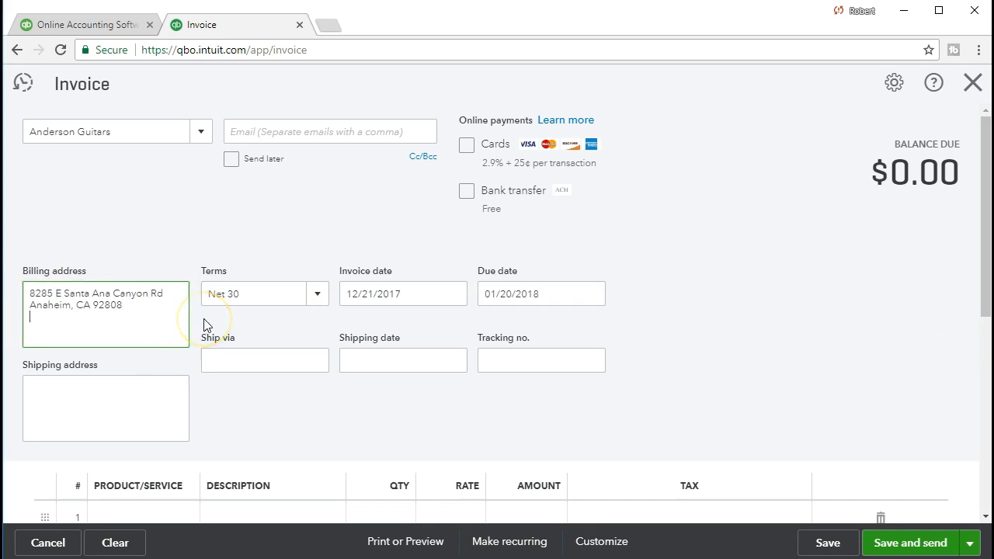
{"action": "left_click", "coordinate": [127, 322]}
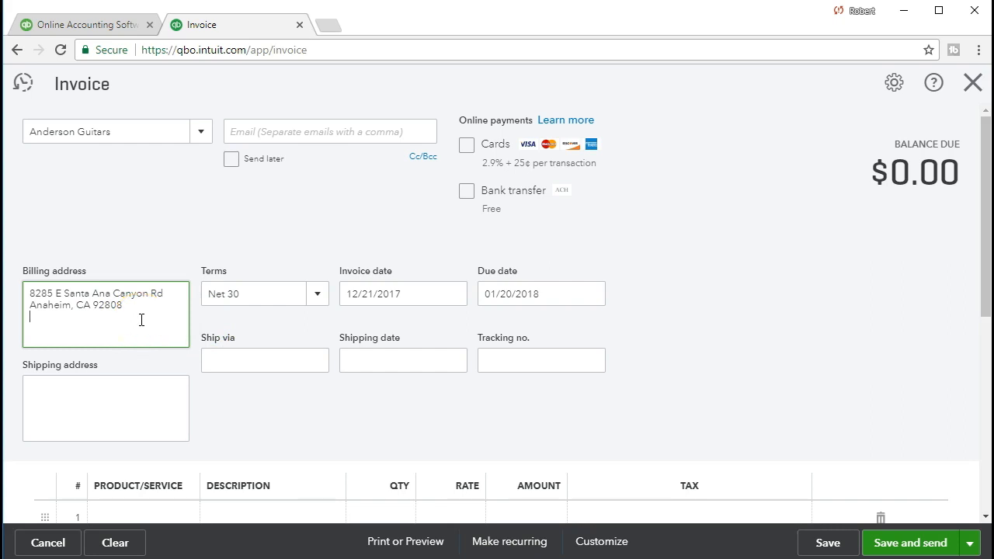
{"action": "key", "text": "Tab"}
Step: Set the invoice date to 01/12/2021 with Net 30 payment terms
{"action": "left_click", "coordinate": [231, 296]}
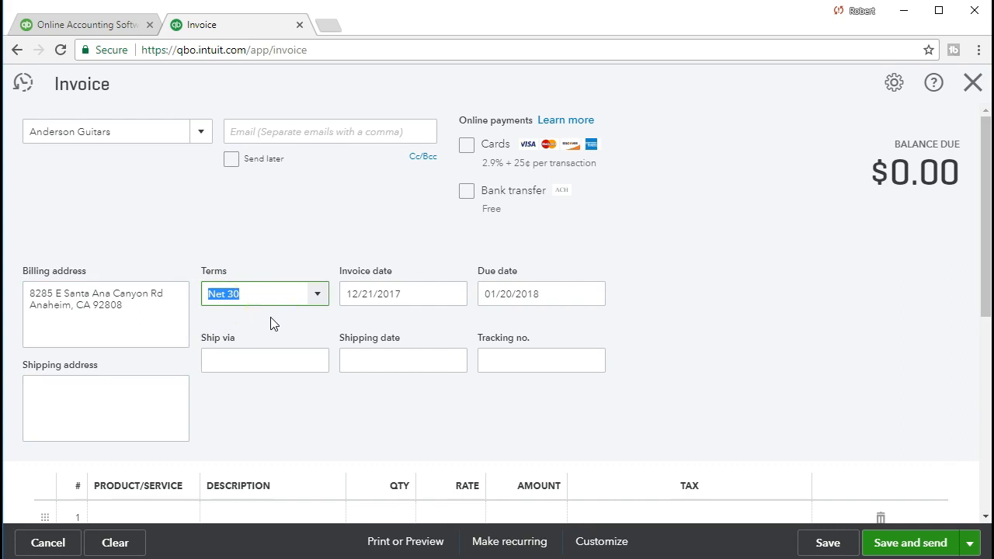
{"action": "key", "text": "Tab"}
{"action": "left_click", "coordinate": [406, 293]}
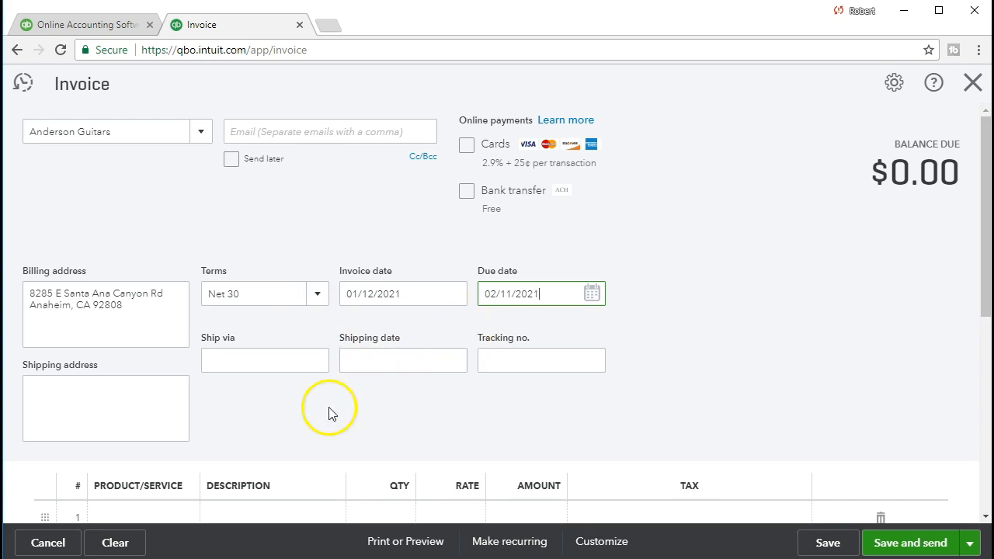
Step: Add the product GTPROBK1 (Steinberger Solid-Body) to the first line of the invoice, leaving the shipping fields blank
{"action": "left_click", "coordinate": [153, 432]}
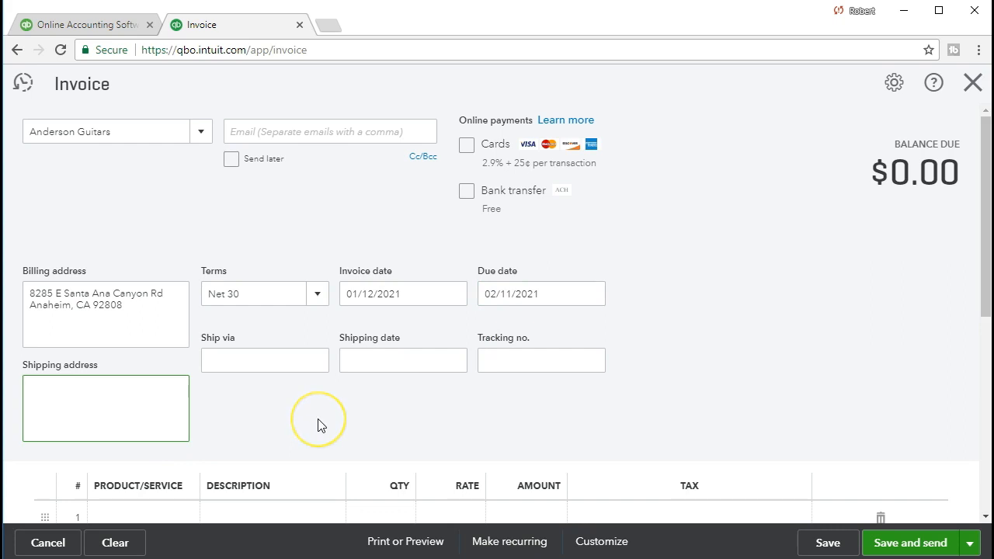
{"action": "scroll", "coordinate": [321, 426], "scroll_direction": "down", "scroll_amount": 1}
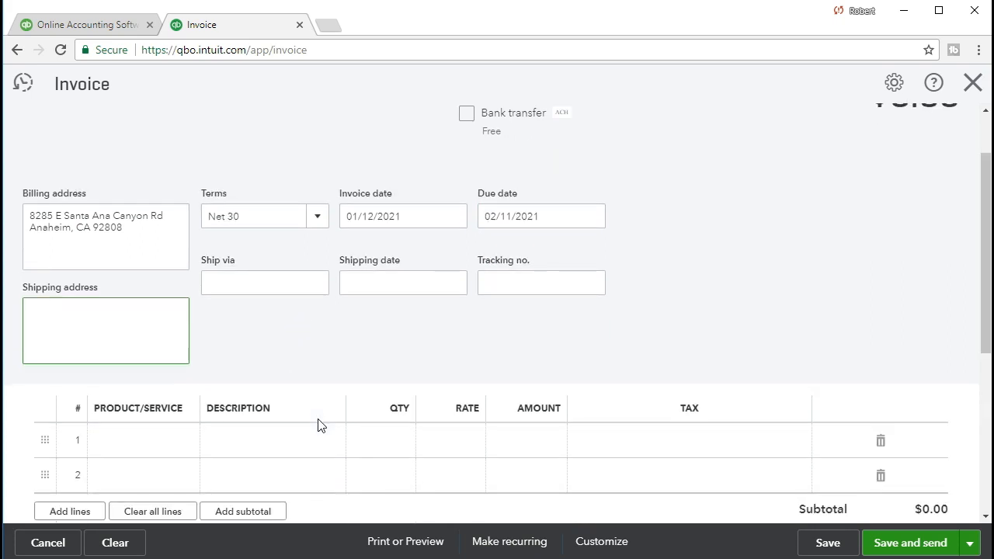
{"action": "scroll", "coordinate": [317, 426], "scroll_direction": "down", "scroll_amount": 1}
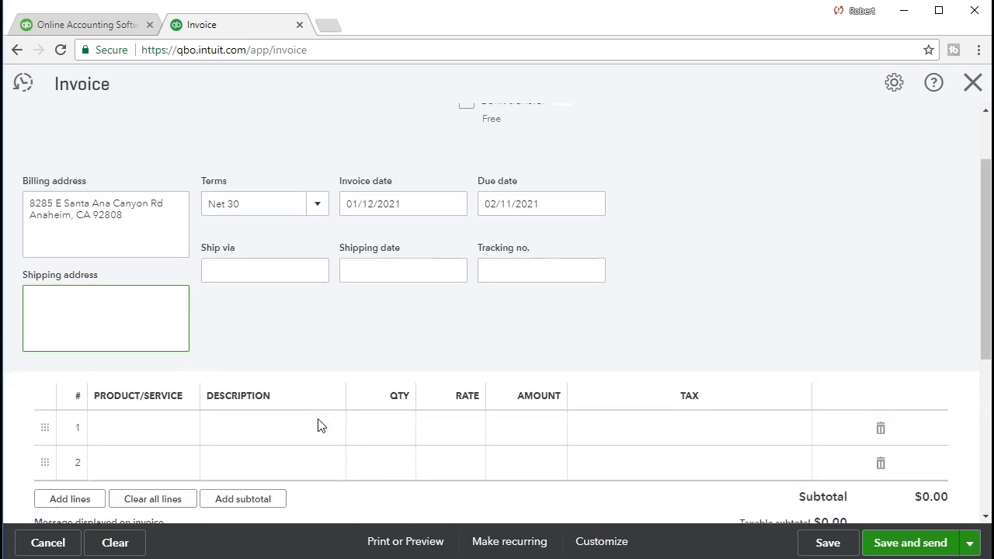
{"action": "key", "text": "Tab"}
{"action": "key", "text": "Tab"}
{"action": "key", "text": "Tab"}
{"action": "key", "text": "Tab"}
{"action": "key", "text": "Tab"}
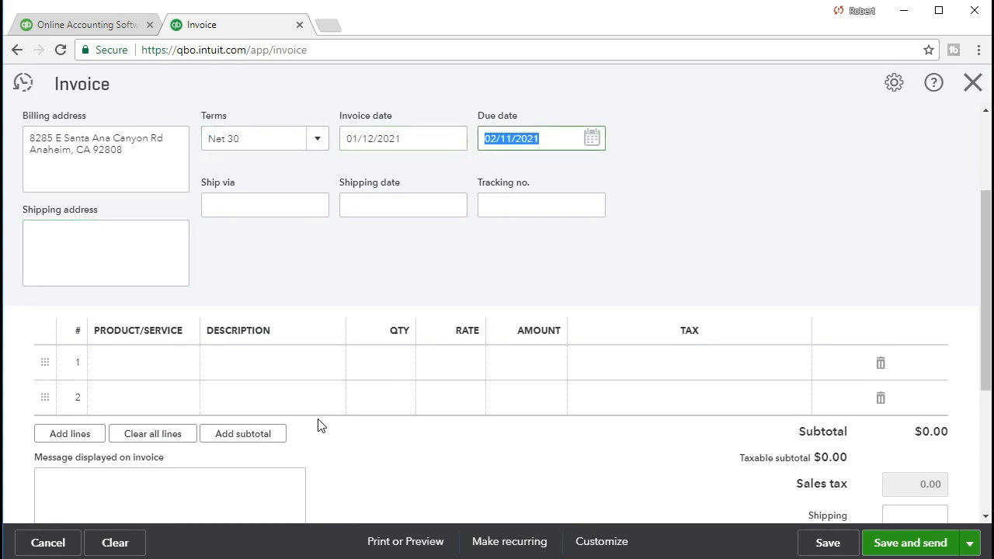
{"action": "key", "text": "Tab"}
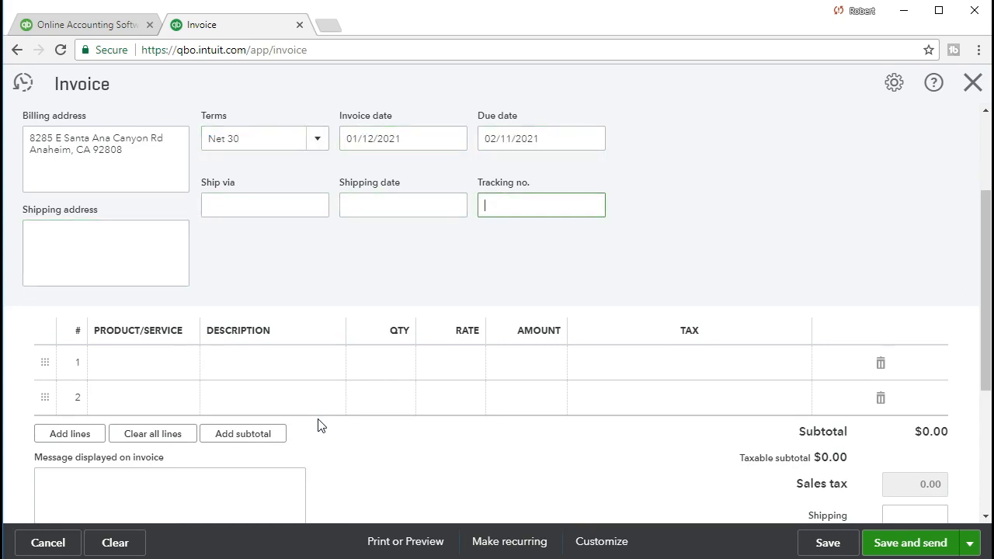
{"action": "key", "text": "Tab"}
{"action": "scroll", "coordinate": [318, 425], "scroll_direction": "down", "scroll_amount": 1}
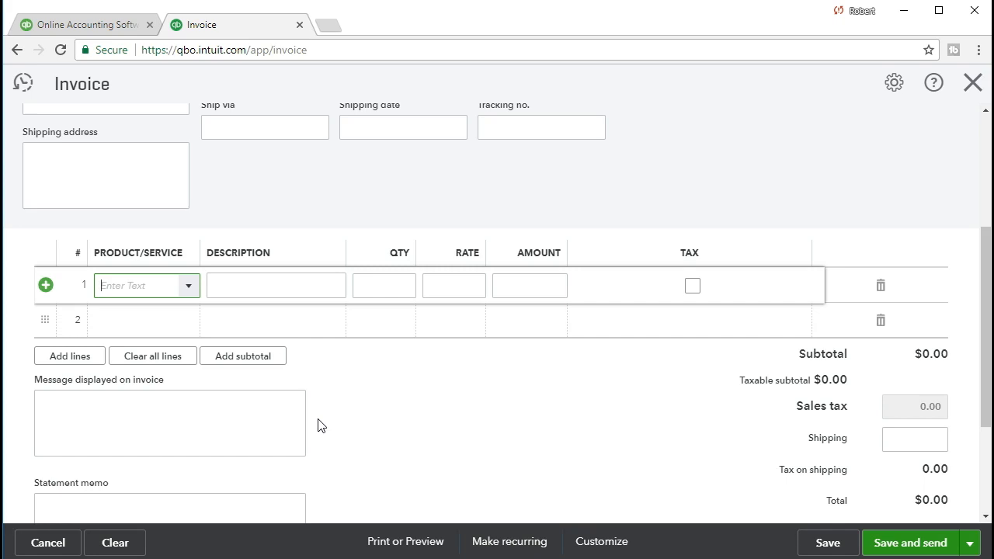
{"action": "left_click", "coordinate": [191, 287]}
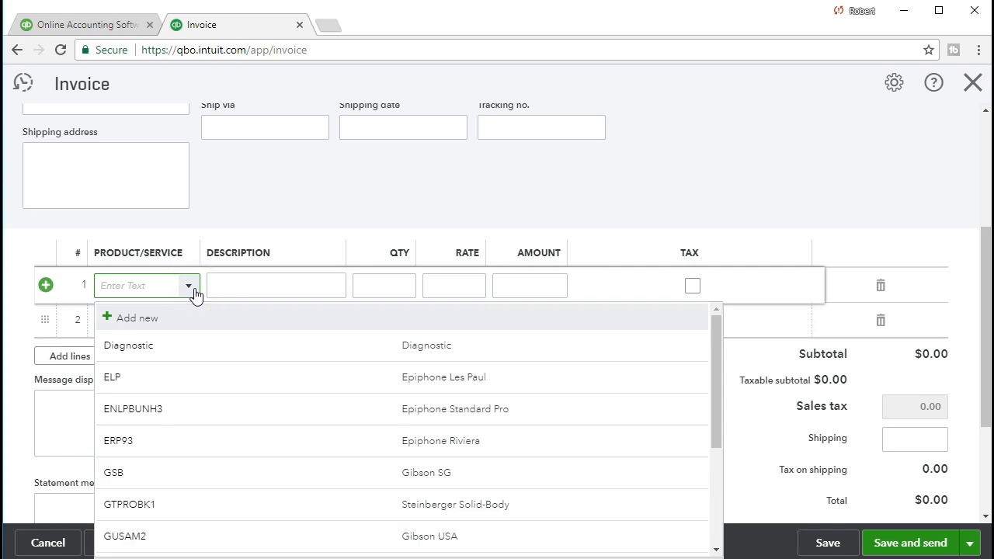
{"action": "scroll", "coordinate": [226, 428], "scroll_direction": "down", "scroll_amount": 2}
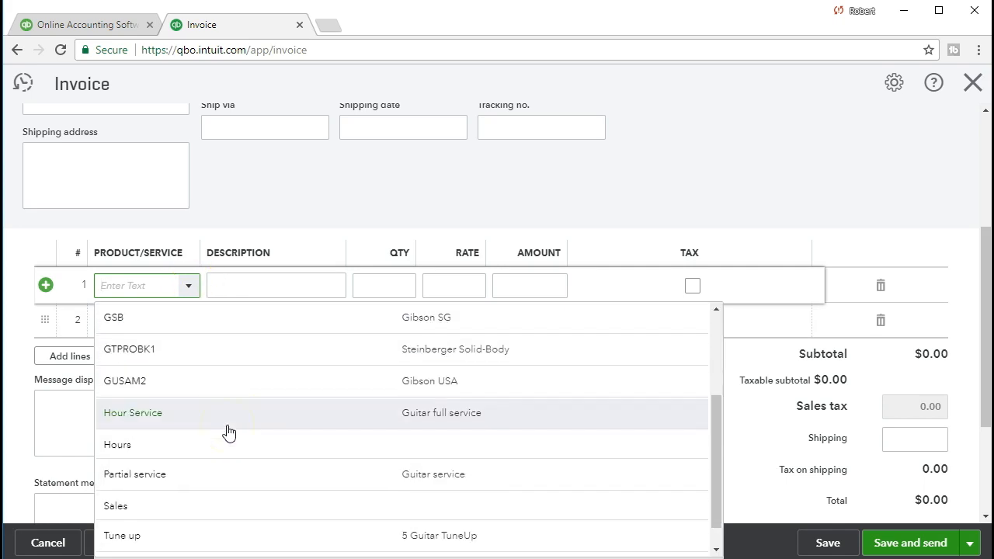
{"action": "left_click", "coordinate": [225, 423]}
{"action": "type", "text": "Gt"}
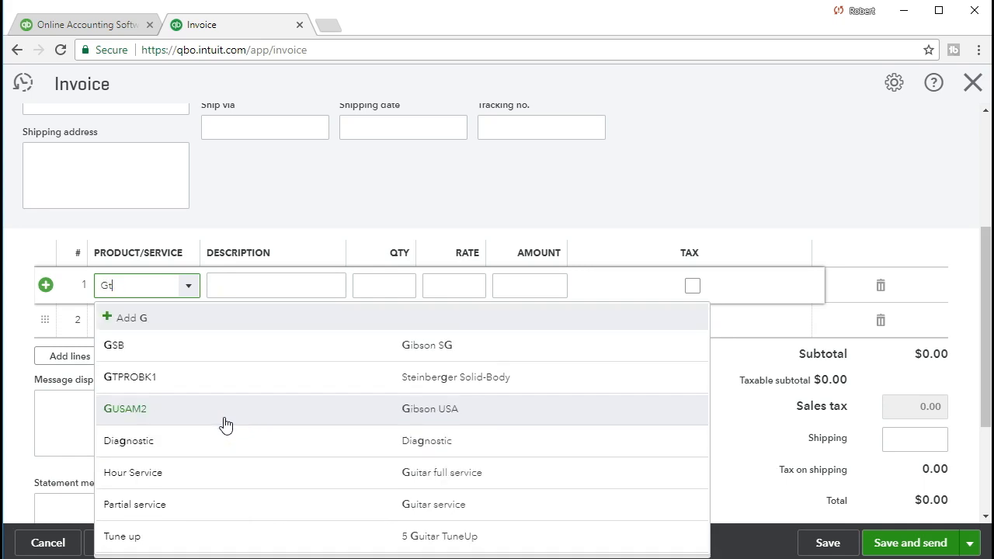
{"action": "type", "text": "Pr"}
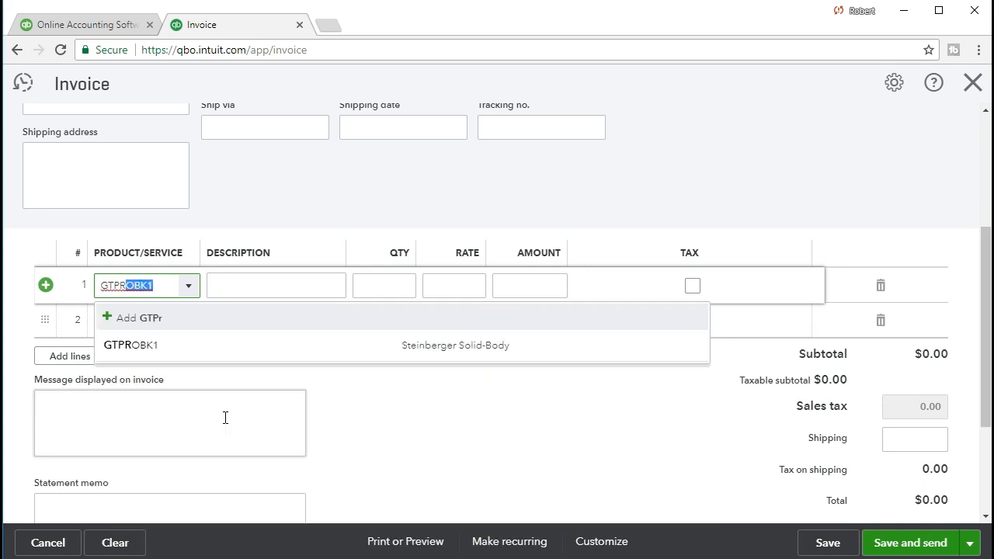
{"action": "left_click", "coordinate": [167, 358]}
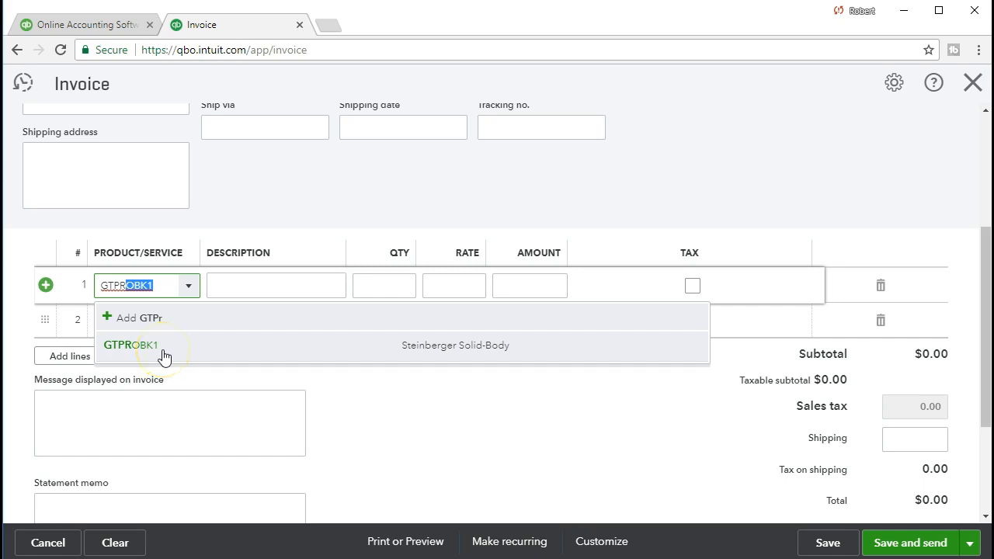
{"action": "key", "text": "Tab"}
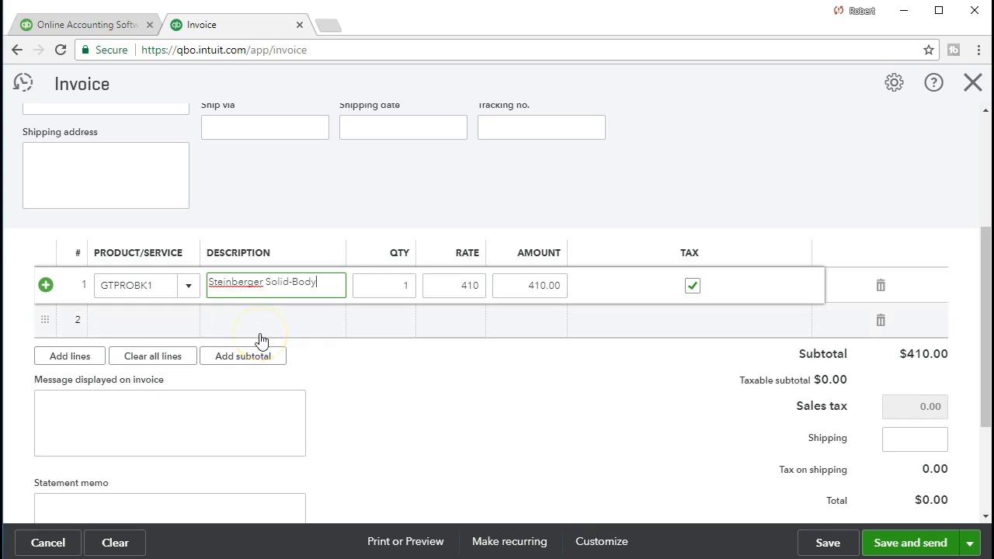
Step: Accept quantity 1, rate 410 and the tax setting for the GTPROBK1 line, and calculate the sales tax
{"action": "key", "text": "Tab"}
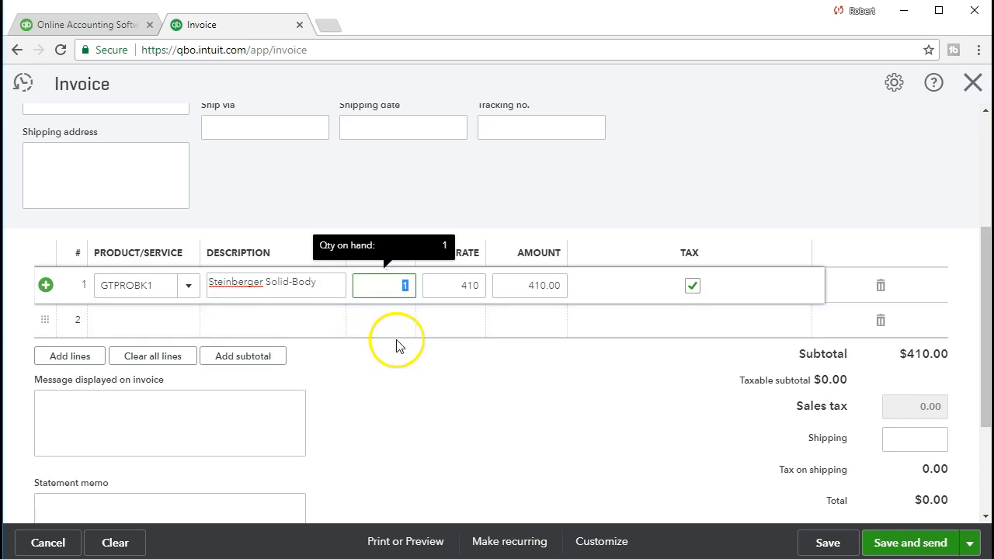
{"action": "key", "text": "Tab"}
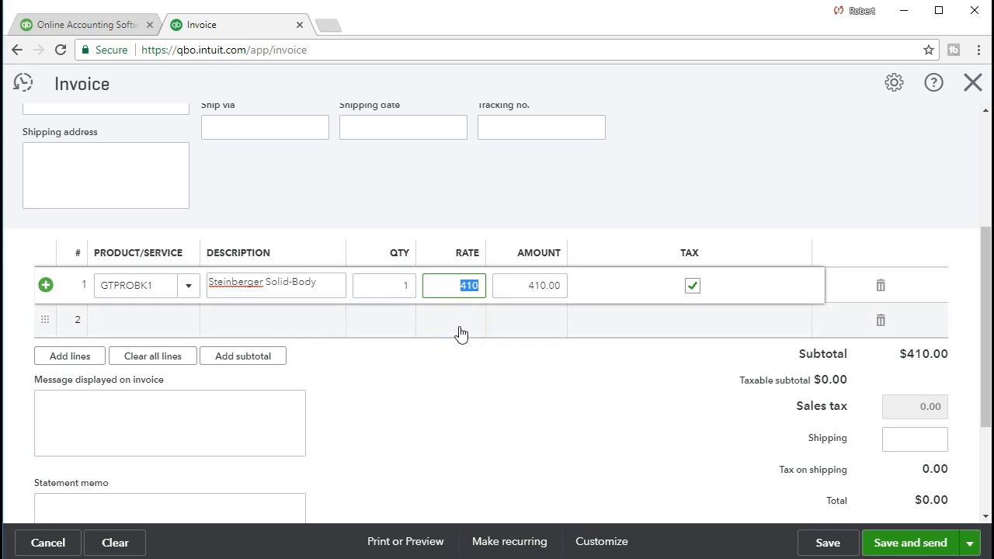
{"action": "left_click", "coordinate": [526, 286]}
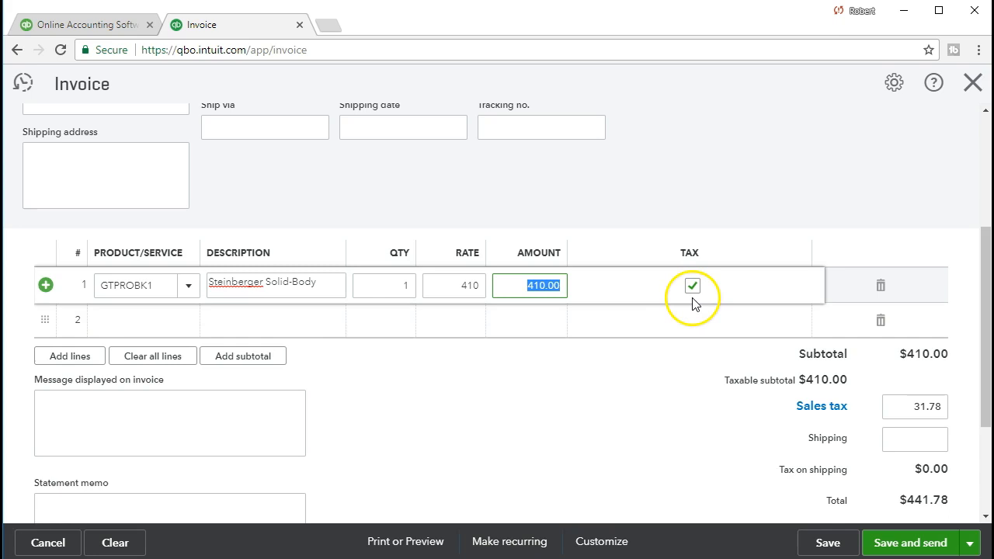
{"action": "left_click", "coordinate": [629, 330]}
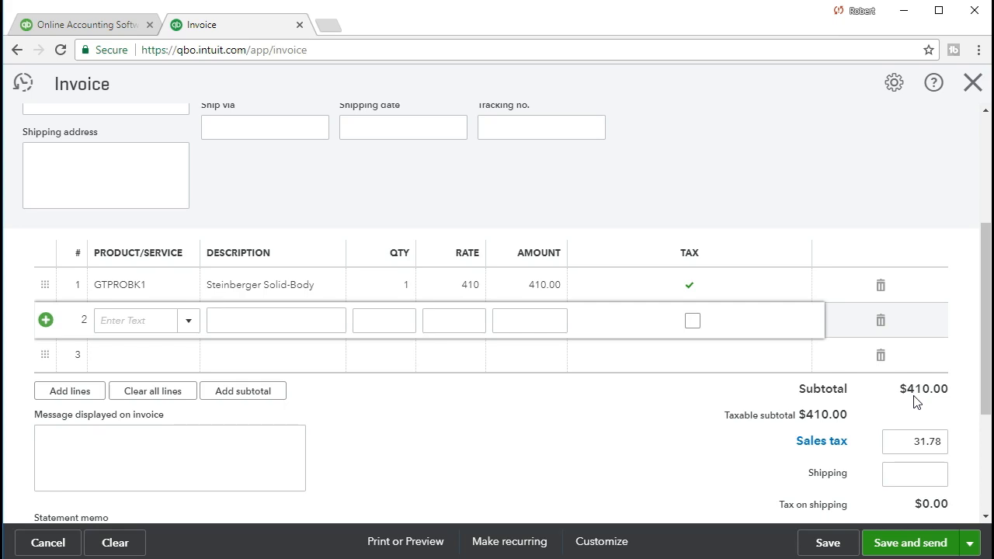
{"action": "left_click", "coordinate": [845, 448]}
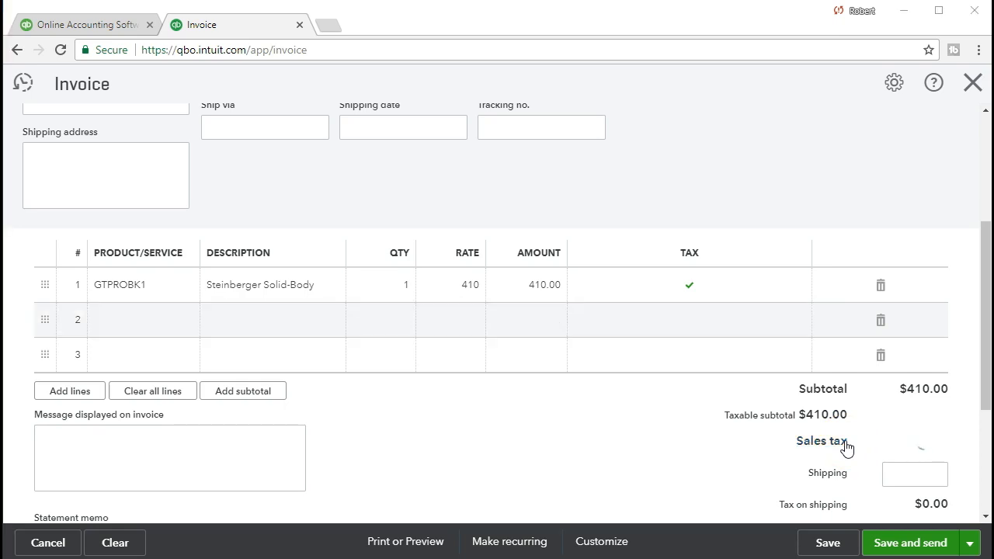
Step: Switch to Calculator, multiply 410 by 0.05 to work out the sales tax, and clear its window off the invoice
{"action": "left_click_drag", "start_coordinate": [598, 122], "coordinate": [446, 106]}
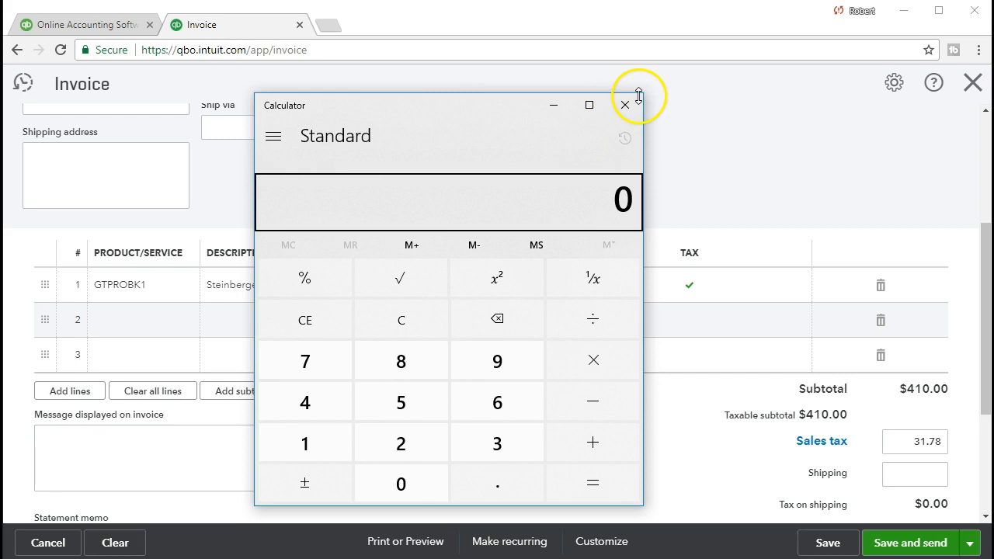
{"action": "left_click_drag", "start_coordinate": [644, 94], "coordinate": [409, 154]}
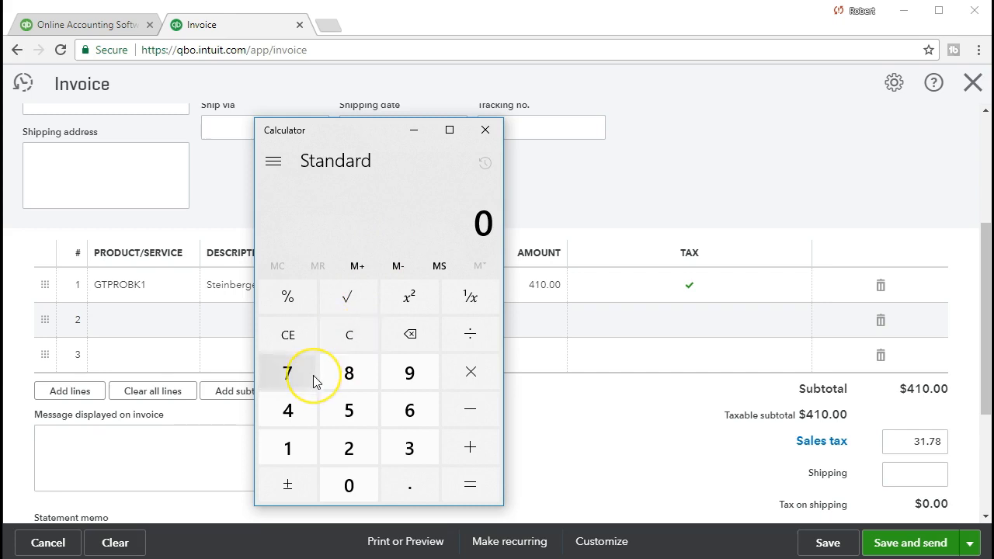
{"action": "type", "text": "410"}
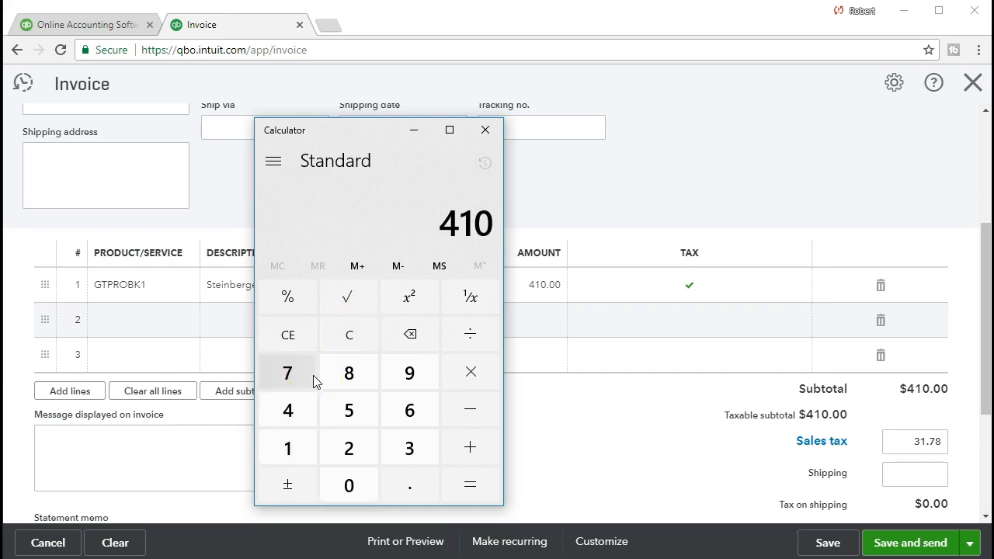
{"action": "key", "text": "asterisk"}
{"action": "type", "text": ".05"}
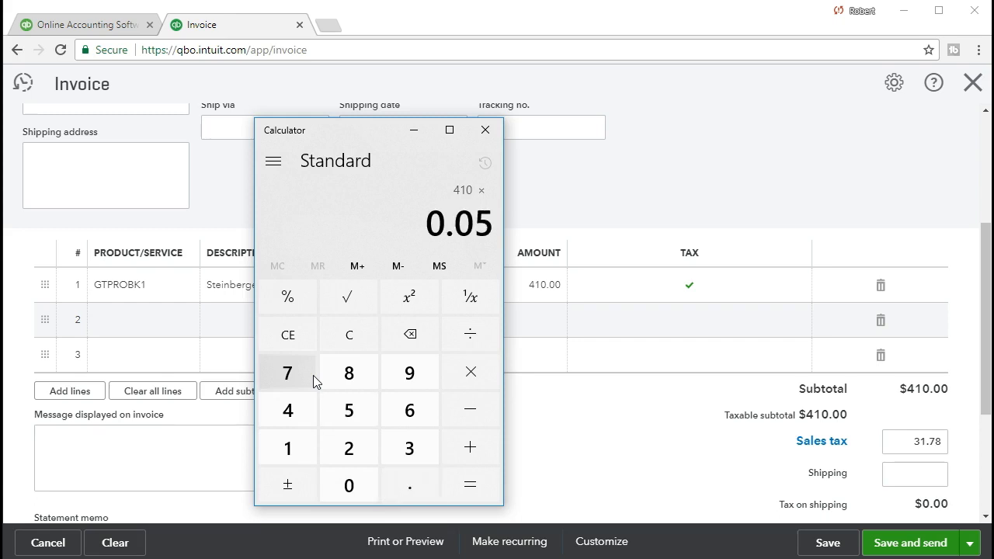
{"action": "key", "text": "Return"}
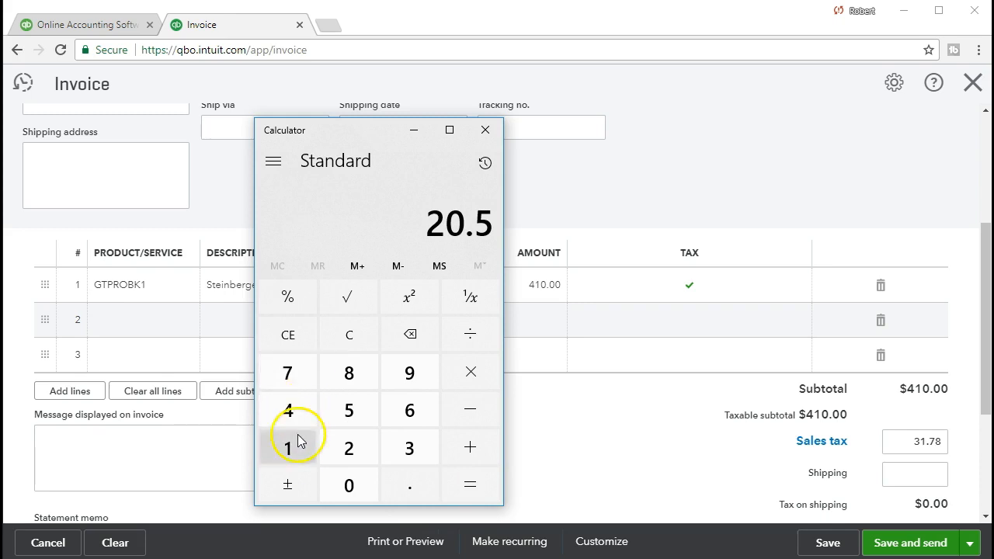
{"action": "left_click_drag", "start_coordinate": [367, 128], "coordinate": [993, 127]}
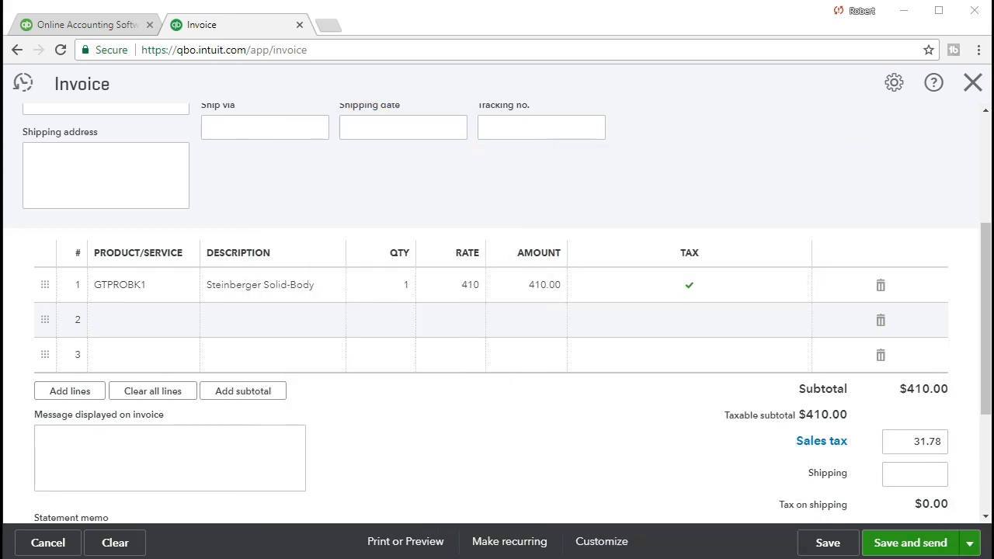
Step: Override the invoice's sales tax amount with 20.50 and keep the change
{"action": "double_click", "coordinate": [901, 441]}
{"action": "type", "text": "20.5"}
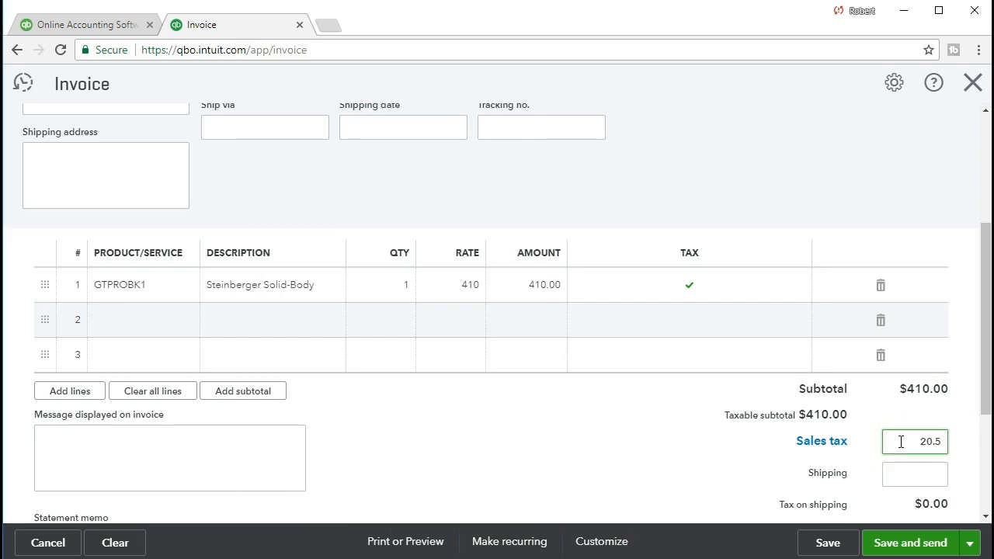
{"action": "key", "text": "Tab"}
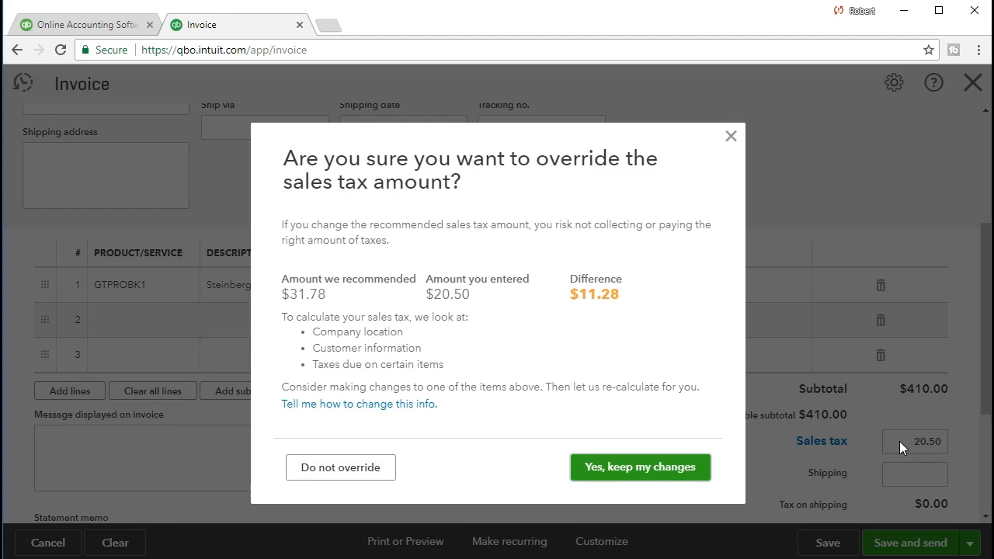
{"action": "left_click", "coordinate": [648, 487]}
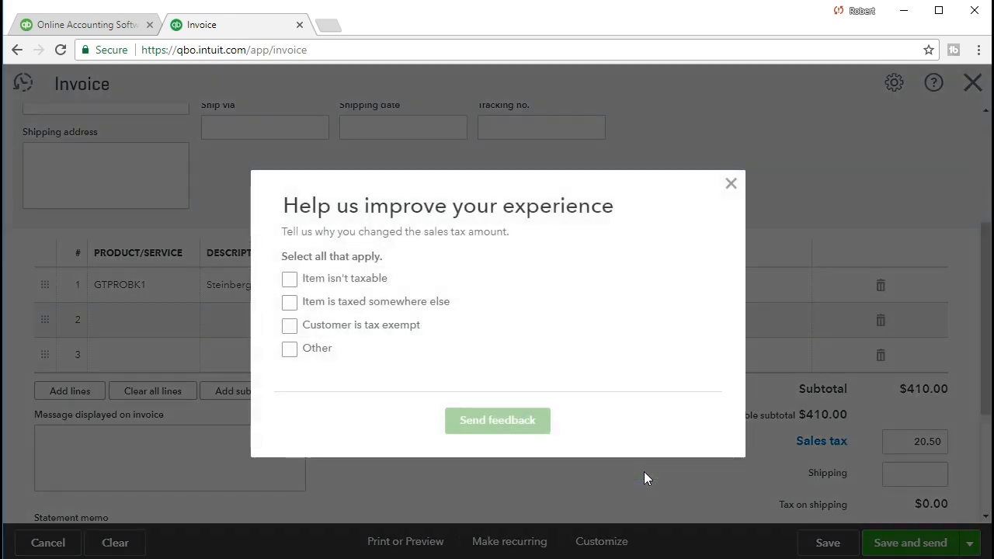
Step: Send feedback on the sales tax override, giving Other as the reason with the text "Example problem"
{"action": "left_click", "coordinate": [290, 348]}
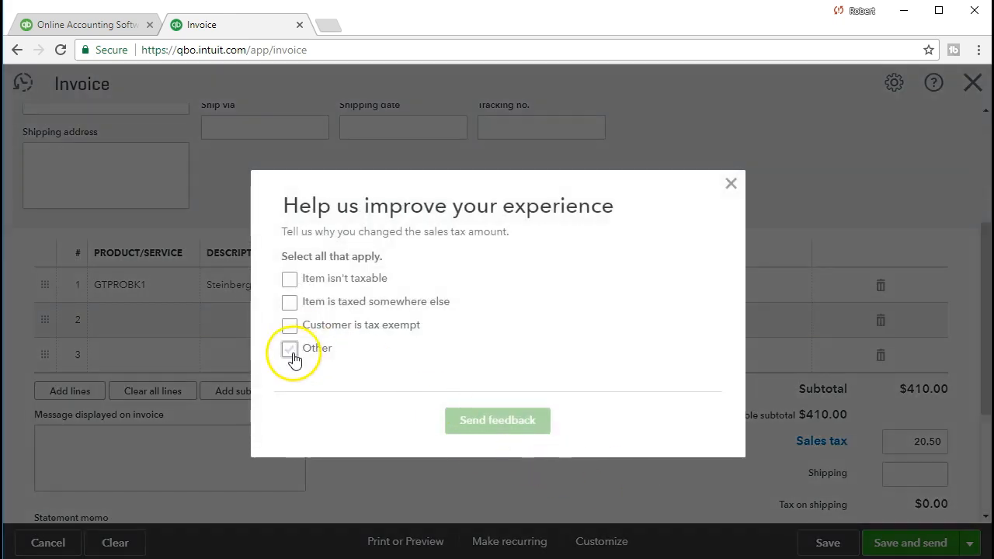
{"action": "left_click", "coordinate": [349, 366]}
{"action": "type", "text": "Exa"}
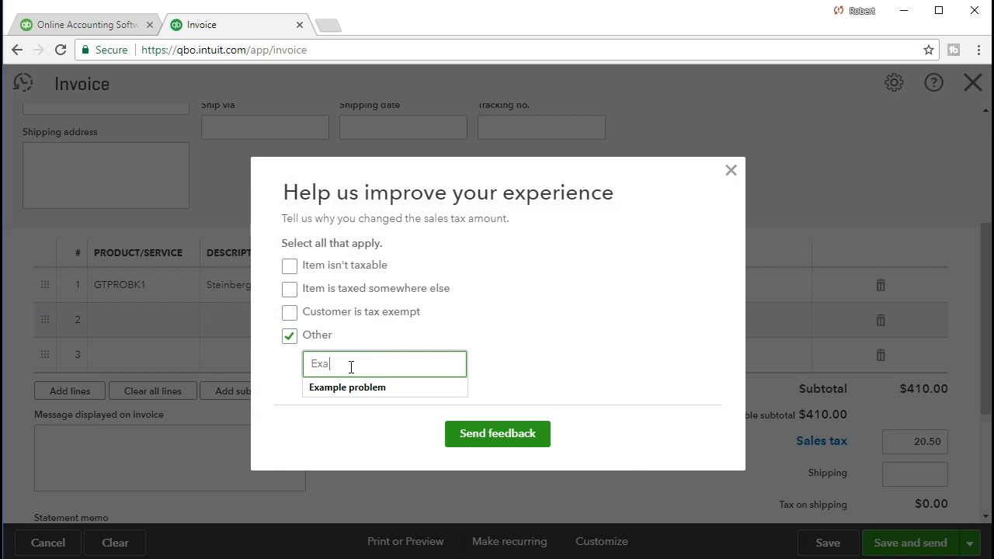
{"action": "key", "text": "Down"}
{"action": "key", "text": "Tab"}
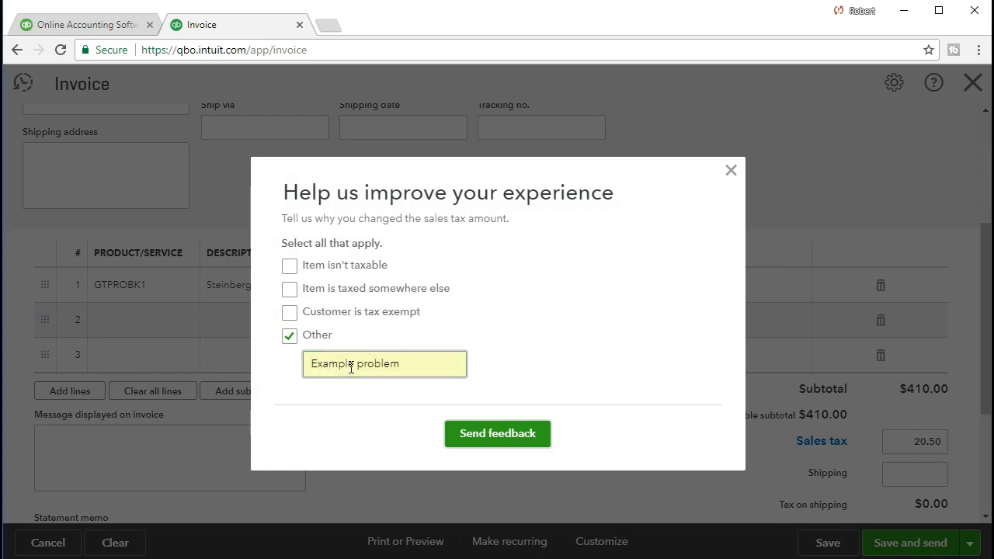
{"action": "left_click", "coordinate": [497, 436]}
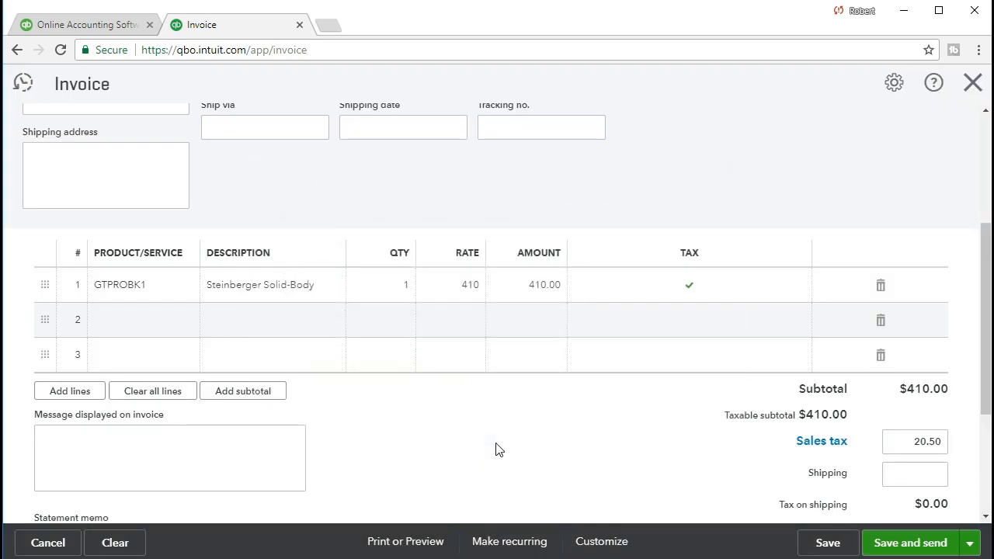
Step: Review the whole invoice, checking the customer, addresses, terms, dates, item line, sales tax and total
{"action": "scroll", "coordinate": [497, 449], "scroll_direction": "down", "scroll_amount": 1}
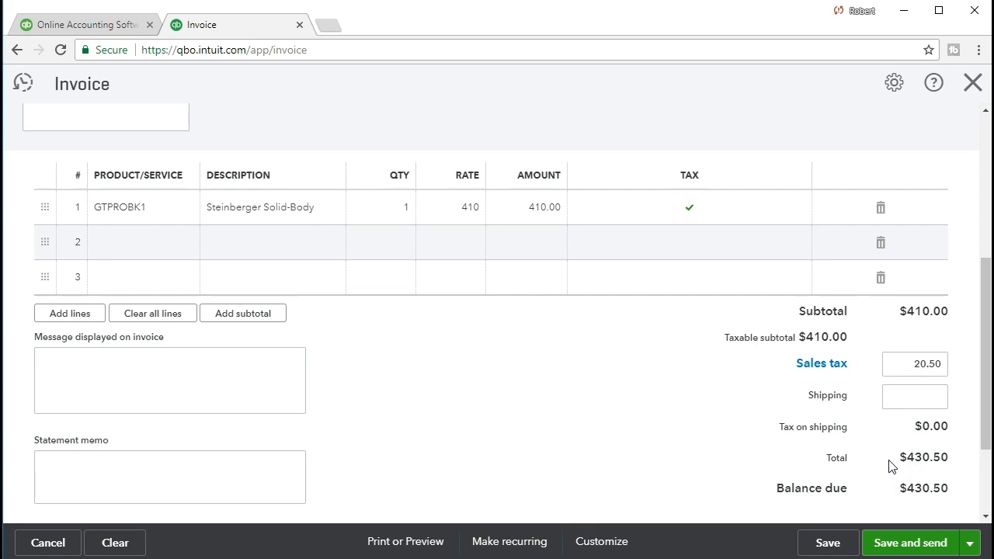
{"action": "scroll", "coordinate": [598, 434], "scroll_direction": "up", "scroll_amount": 1}
{"action": "scroll", "coordinate": [598, 434], "scroll_direction": "up", "scroll_amount": 3}
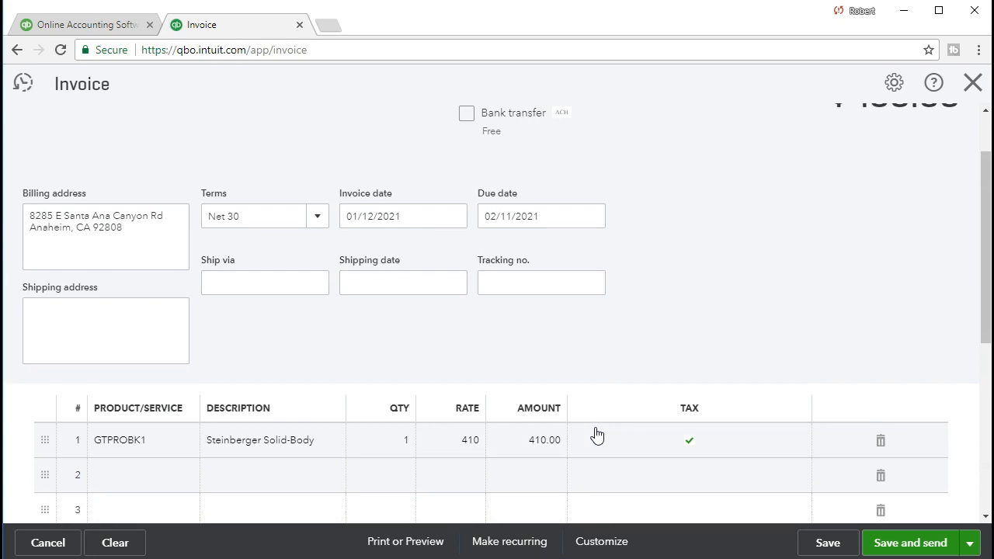
{"action": "scroll", "coordinate": [598, 436], "scroll_direction": "down", "scroll_amount": 1}
{"action": "scroll", "coordinate": [466, 388], "scroll_direction": "up", "scroll_amount": 2}
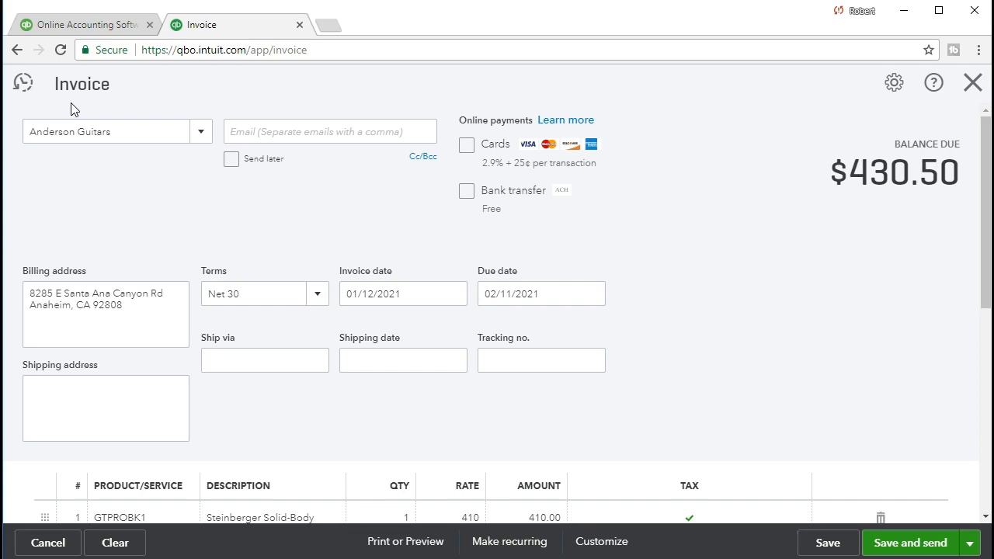
{"action": "scroll", "coordinate": [455, 278], "scroll_direction": "down", "scroll_amount": 3}
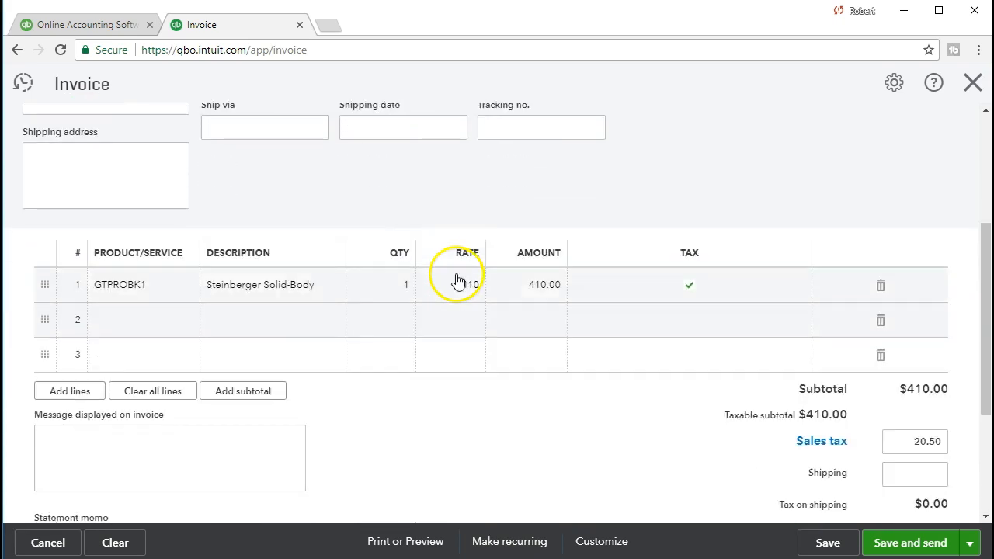
{"action": "scroll", "coordinate": [661, 450], "scroll_direction": "down", "scroll_amount": 1}
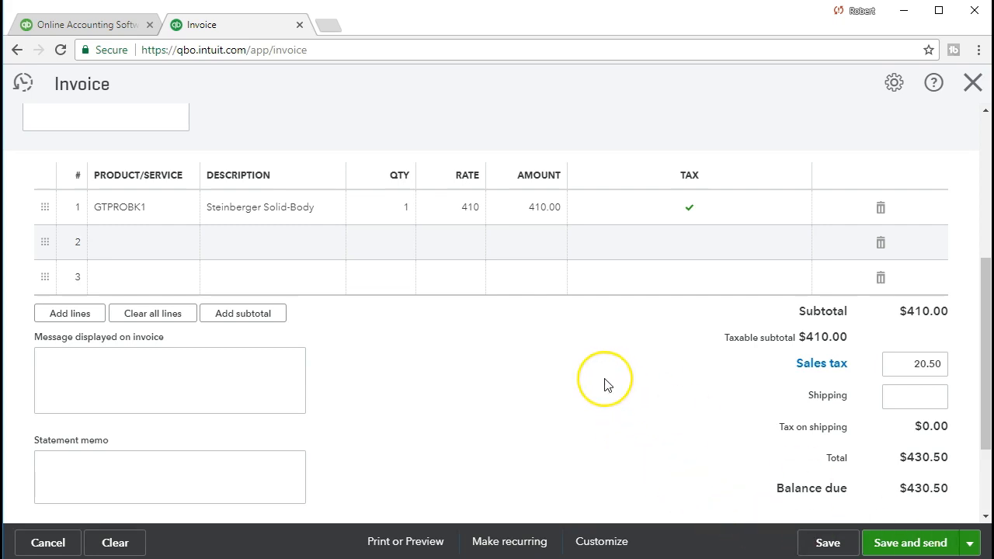
{"action": "scroll", "coordinate": [605, 383], "scroll_direction": "up", "scroll_amount": 4}
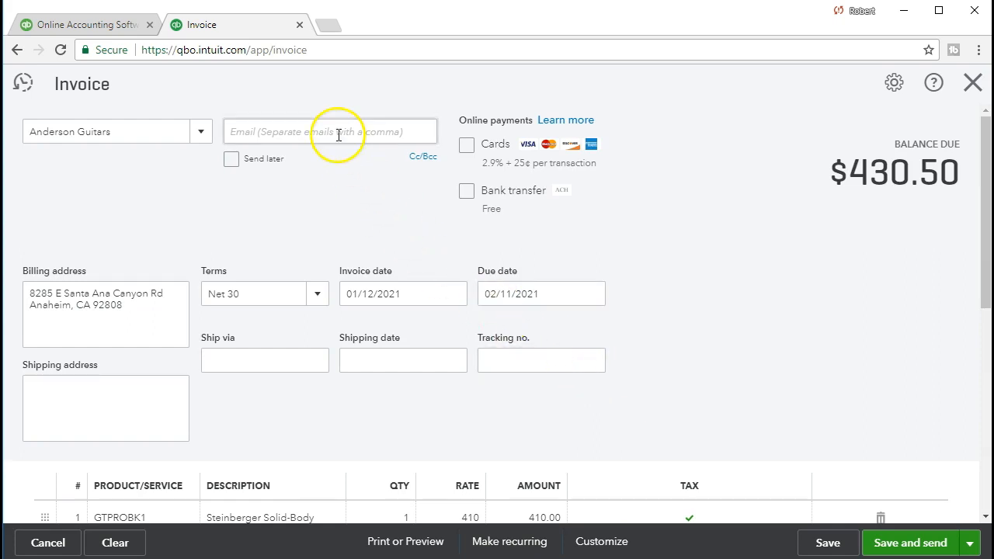
{"action": "scroll", "coordinate": [524, 354], "scroll_direction": "down", "scroll_amount": 1}
{"action": "scroll", "coordinate": [524, 354], "scroll_direction": "down", "scroll_amount": 3}
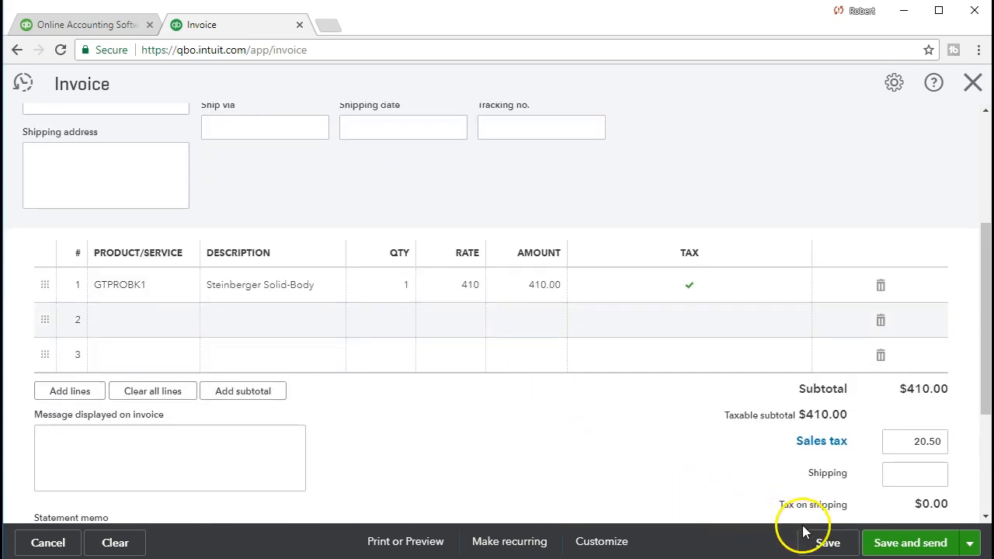
Step: Save the invoice and open its print preview
{"action": "left_click", "coordinate": [422, 543]}
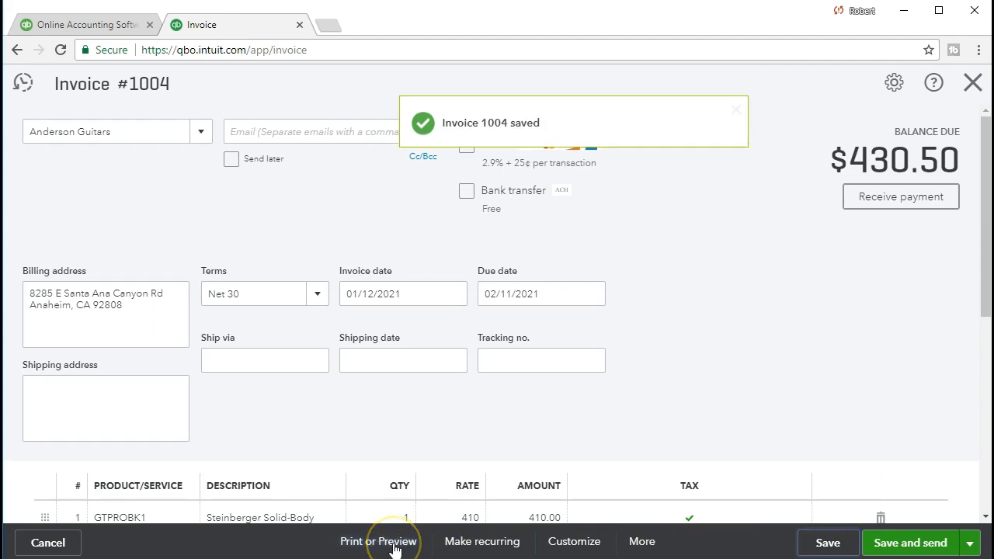
{"action": "left_click", "coordinate": [395, 548]}
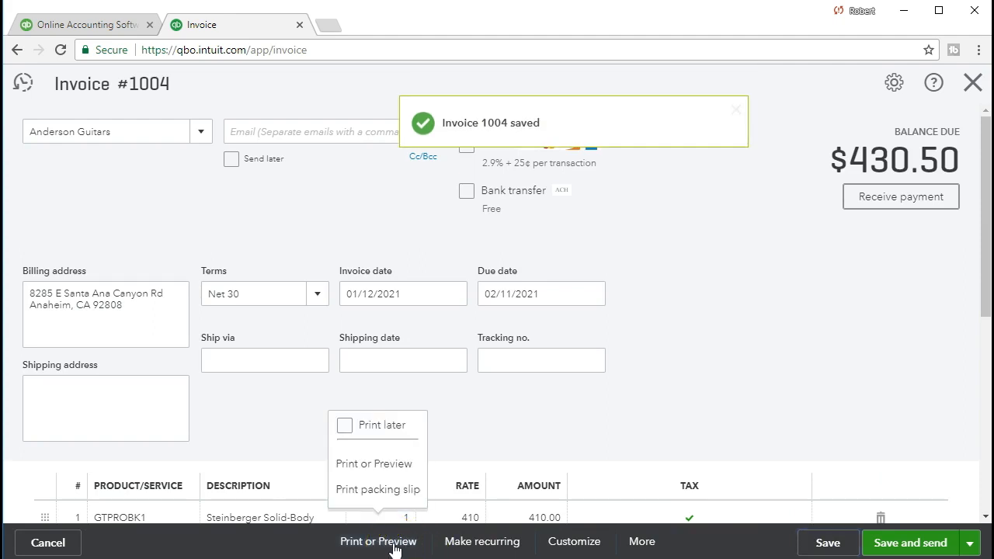
{"action": "left_click", "coordinate": [396, 546]}
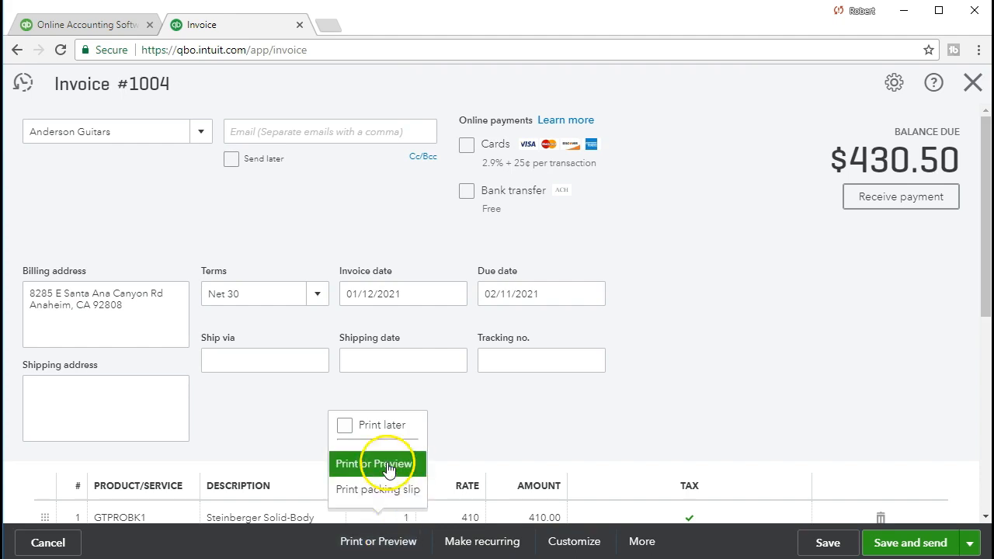
{"action": "left_click", "coordinate": [353, 464]}
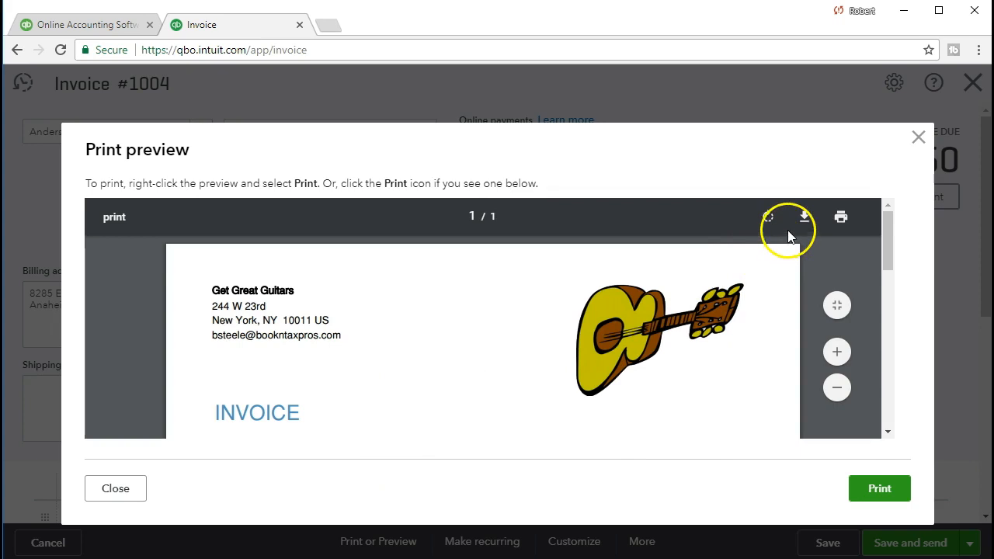
Step: Download the invoice as a PDF named "01.12.21 Invoice Anderson.pdf" into the Excel Docs 7 folder
{"action": "left_click", "coordinate": [804, 217]}
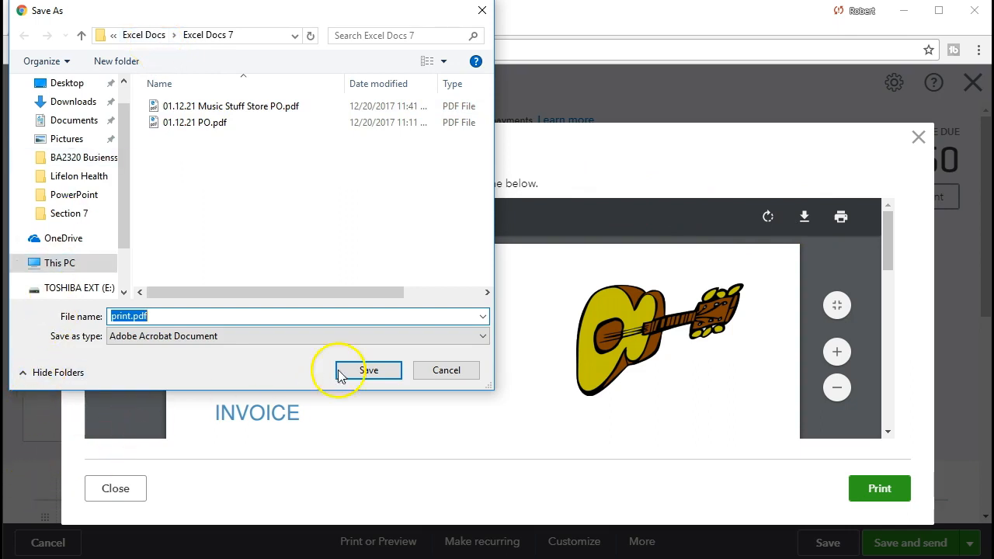
{"action": "left_click", "coordinate": [192, 315]}
{"action": "key", "text": "Left"}
{"action": "key", "text": "BackSpace"}
{"action": "key", "text": "BackSpace"}
{"action": "key", "text": "BackSpace"}
{"action": "key", "text": "BackSpace"}
{"action": "key", "text": "BackSpace"}
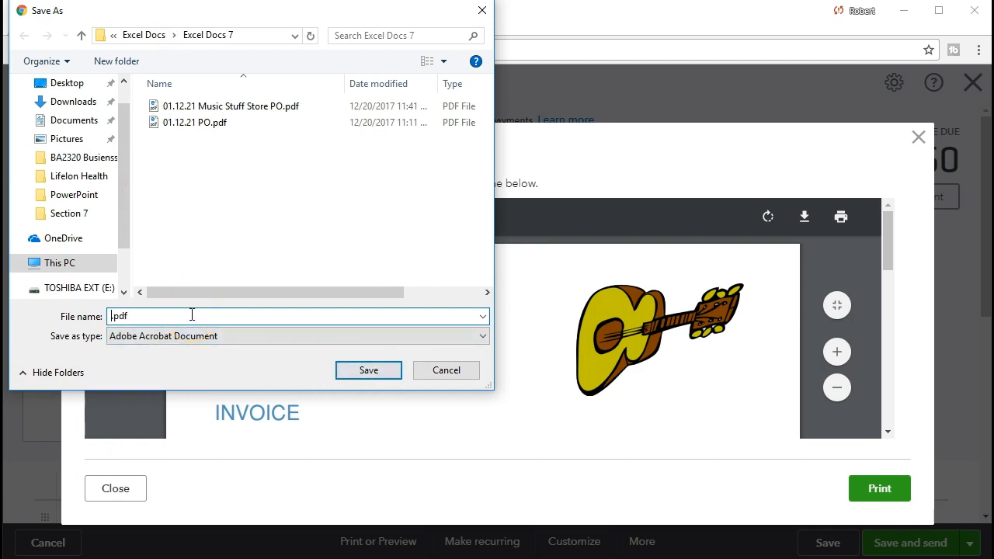
{"action": "type", "text": "Invoice Anderson"}
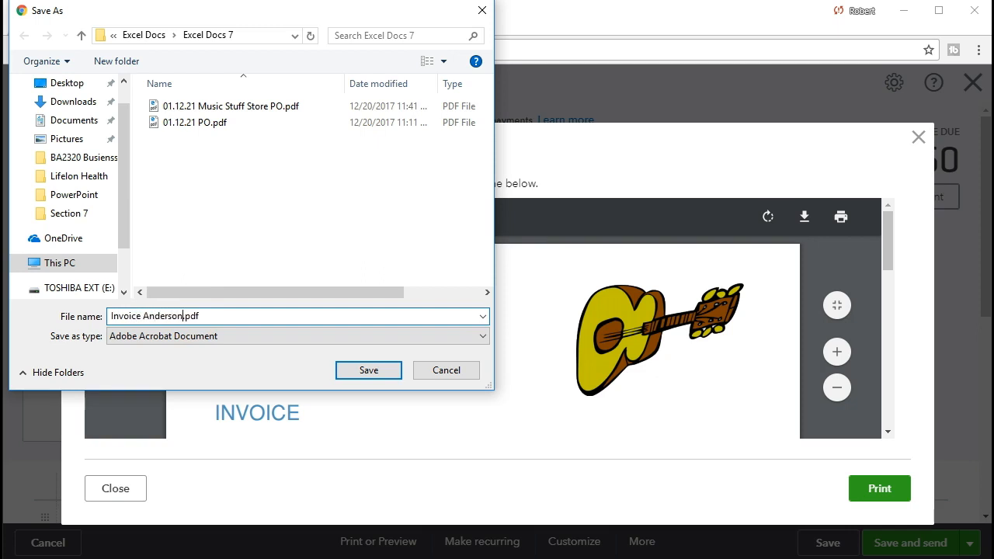
{"action": "type", "text": "01.12.21"}
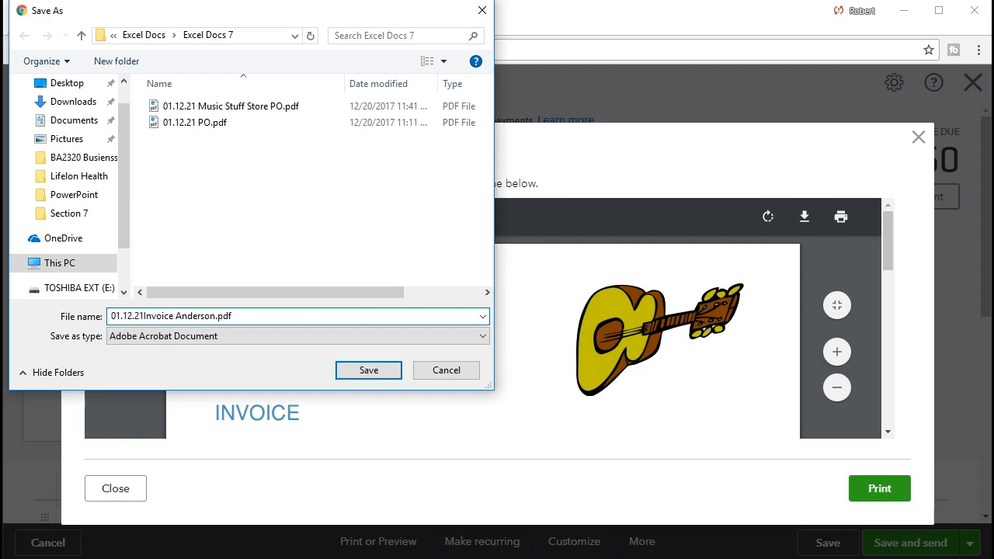
{"action": "left_click", "coordinate": [359, 370]}
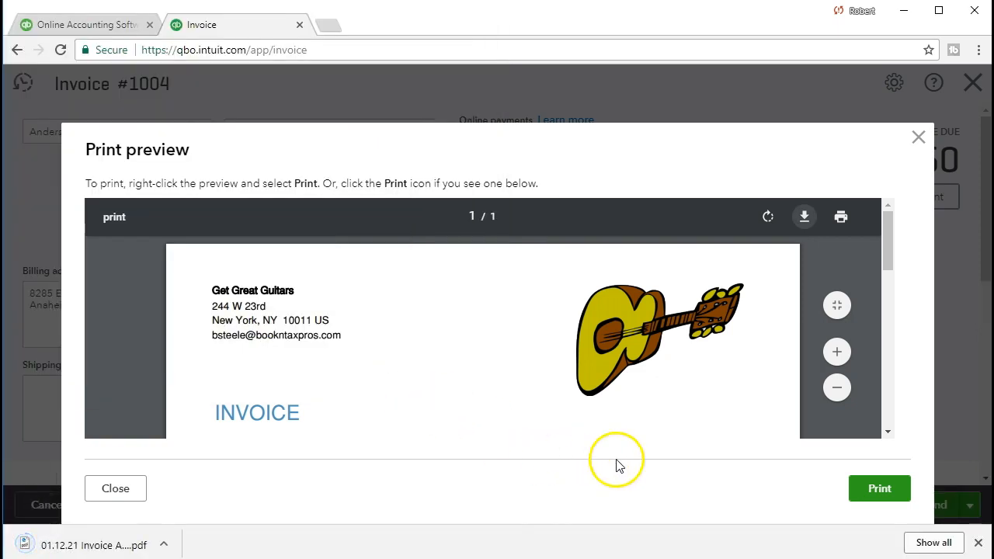
Step: Dismiss the download notice, then close the print preview and the saved invoice
{"action": "left_click", "coordinate": [978, 543]}
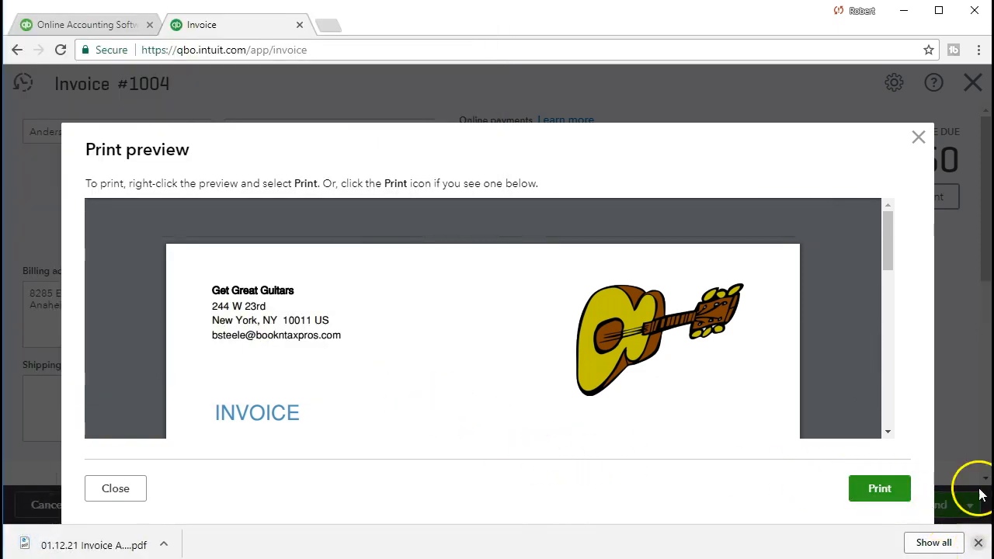
{"action": "left_click", "coordinate": [919, 139]}
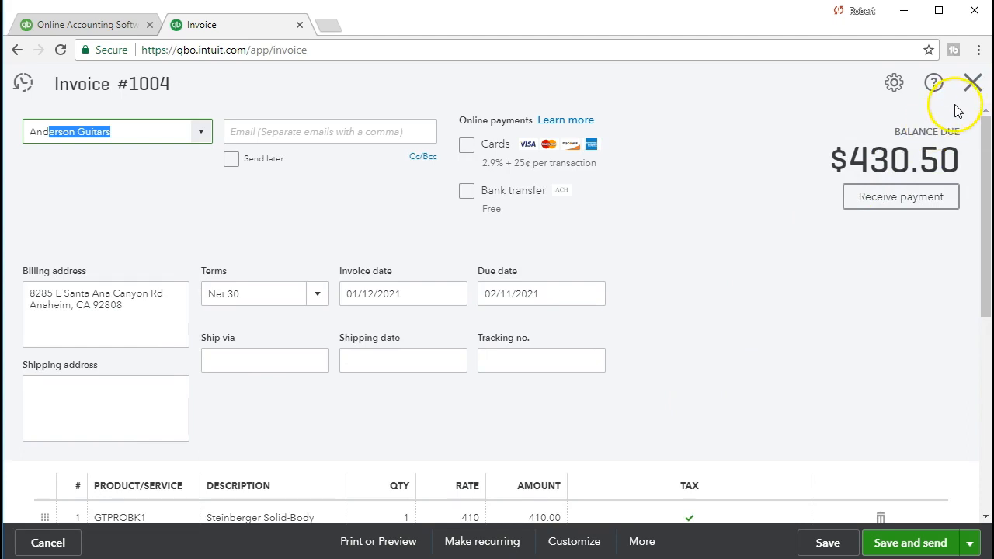
{"action": "left_click", "coordinate": [970, 86]}
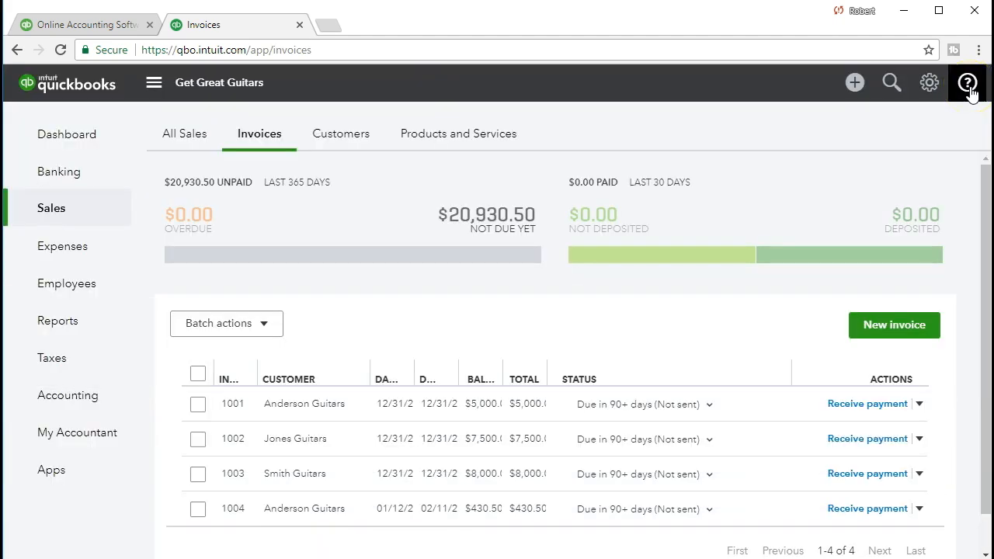
Step: Find the Balance Sheet among the reports and open it
{"action": "left_click", "coordinate": [58, 321]}
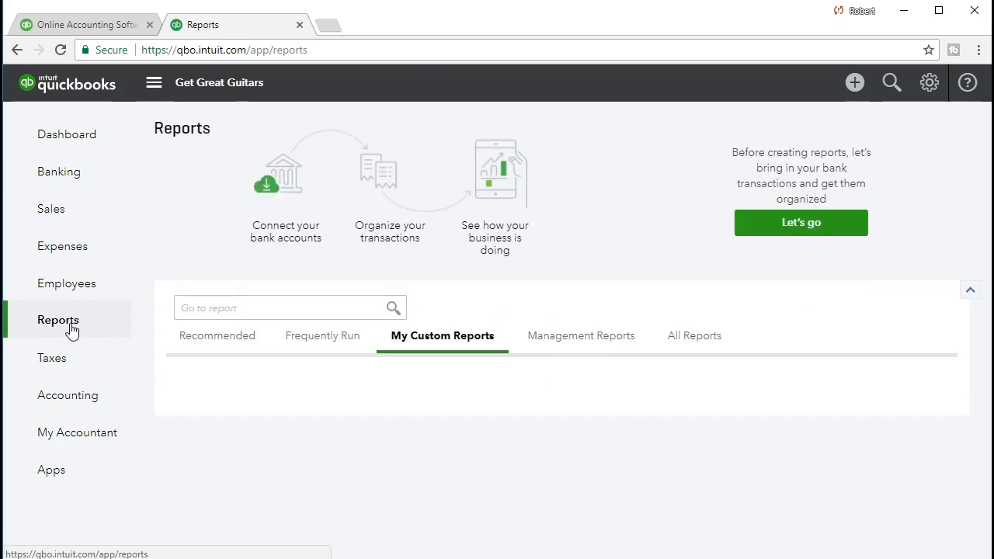
{"action": "left_click", "coordinate": [267, 307]}
{"action": "type", "text": "b"}
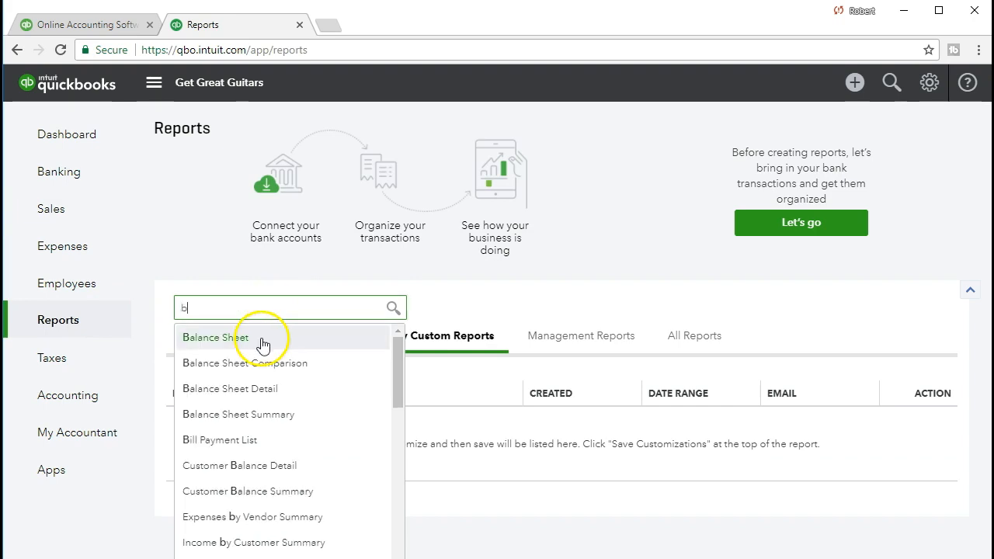
{"action": "left_click", "coordinate": [260, 338]}
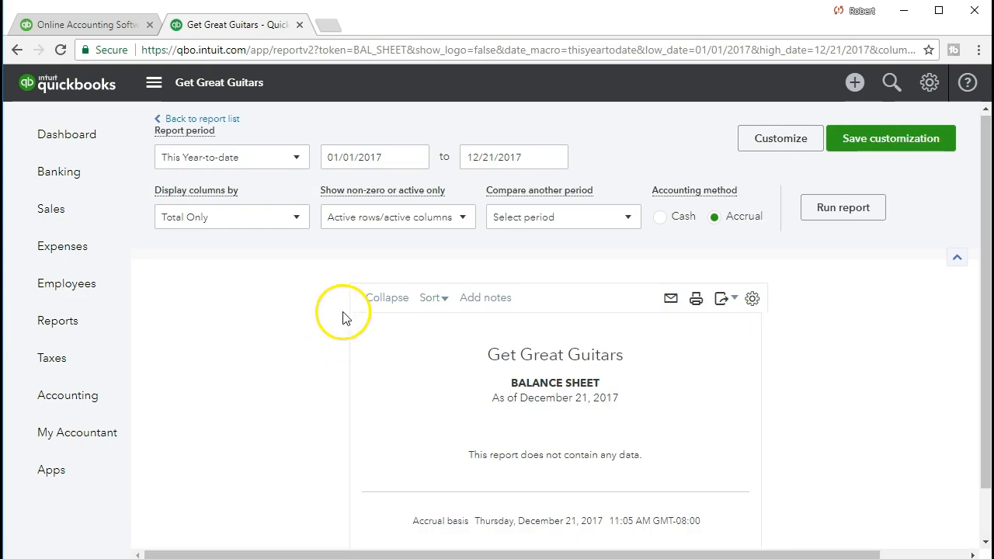
Step: Set the Balance Sheet's report period to 01/01/2021 through 01/31/2021 and run the report
{"action": "left_click_drag", "start_coordinate": [402, 157], "coordinate": [195, 156]}
{"action": "type", "text": "010121"}
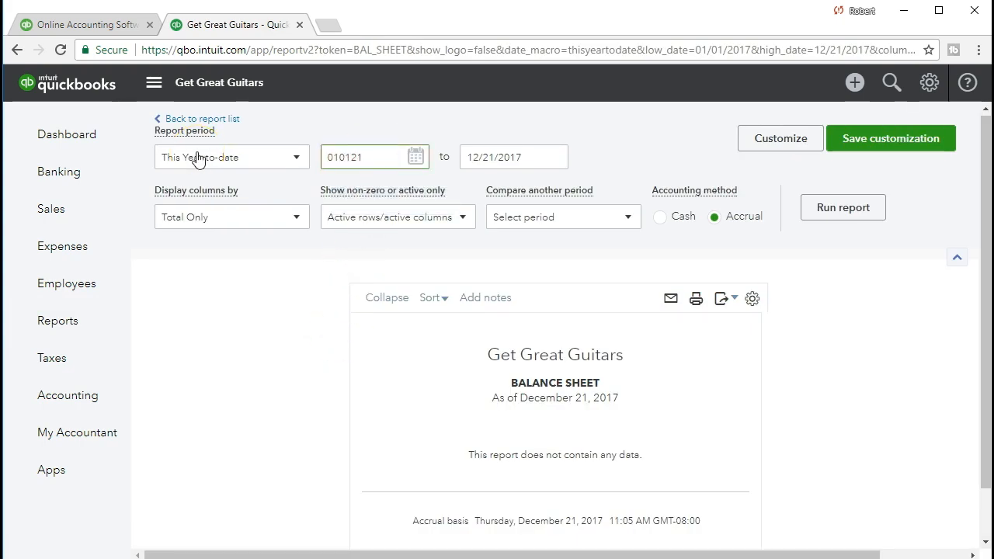
{"action": "key", "text": "Tab"}
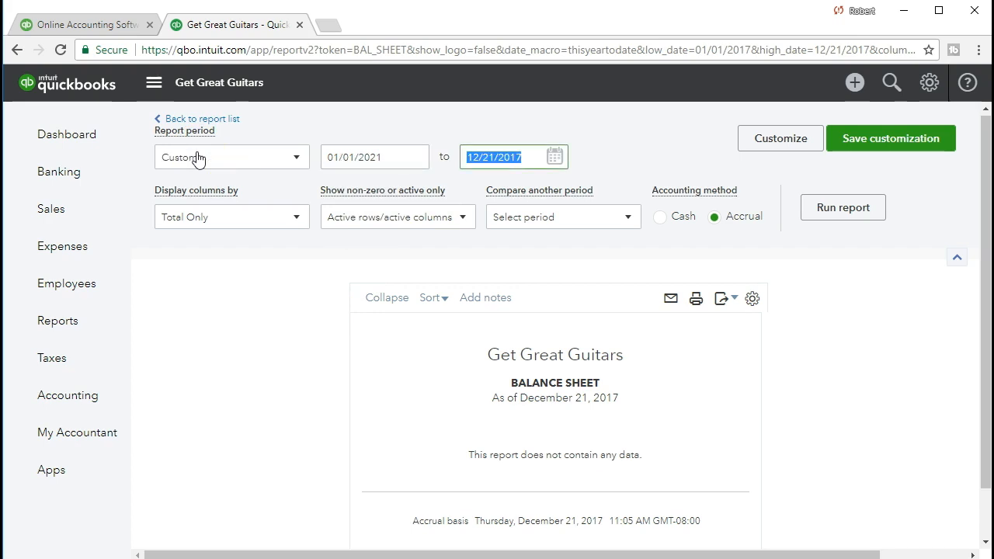
{"action": "type", "text": "013121"}
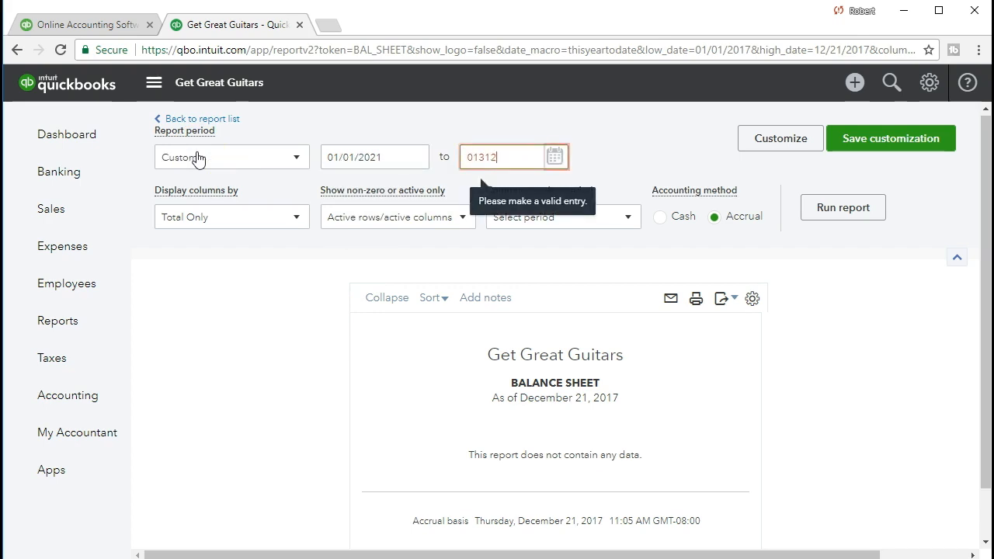
{"action": "key", "text": "Tab"}
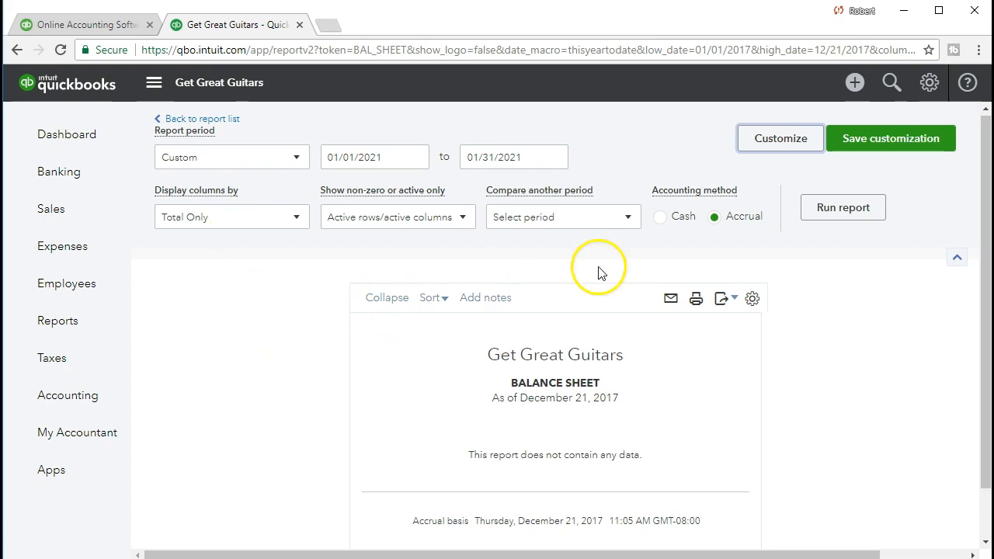
{"action": "left_click", "coordinate": [827, 209]}
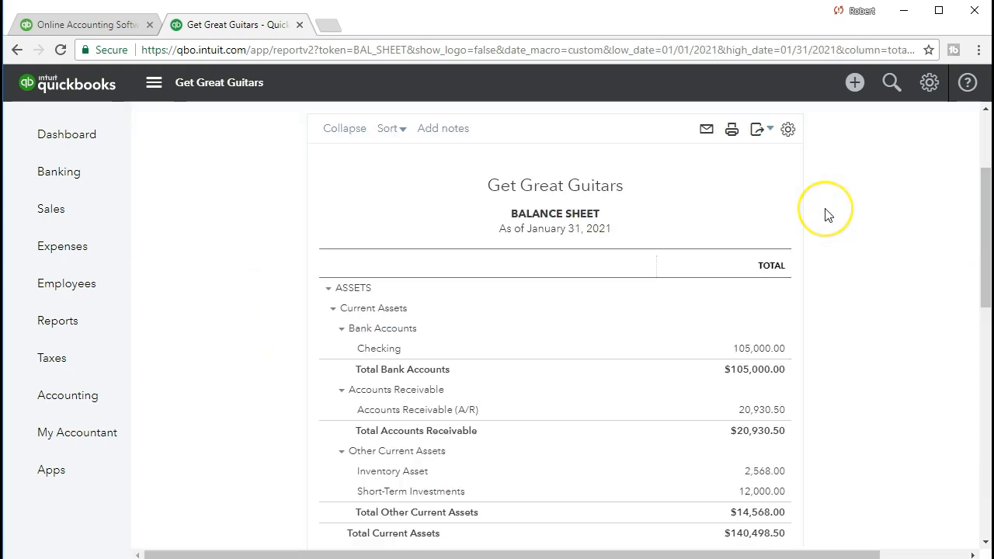
Step: Drill down from the Accounts Receivable (A/R) balance to the Anderson Guitars invoice and review its line item, sales tax and balance due
{"action": "scroll", "coordinate": [839, 306], "scroll_direction": "down", "scroll_amount": 1}
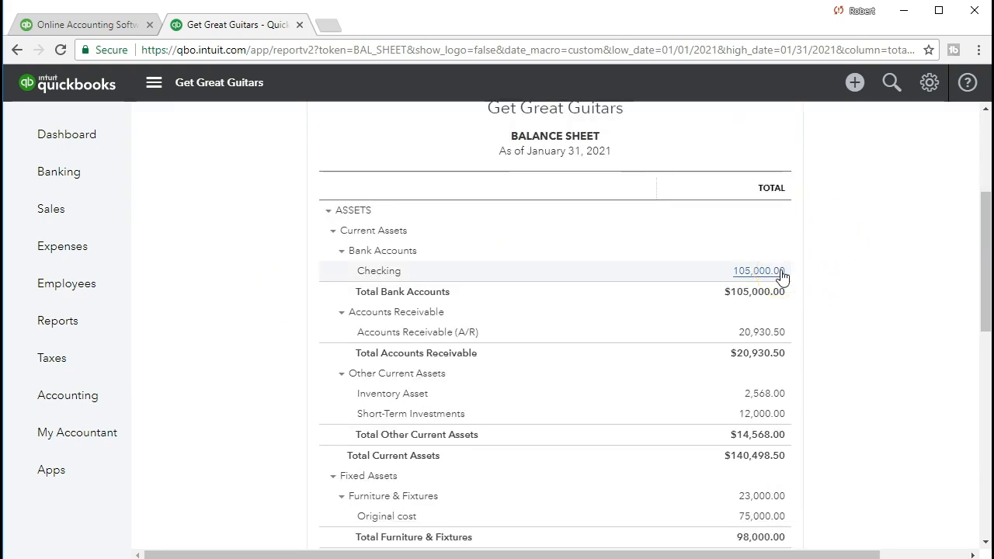
{"action": "left_click", "coordinate": [779, 337]}
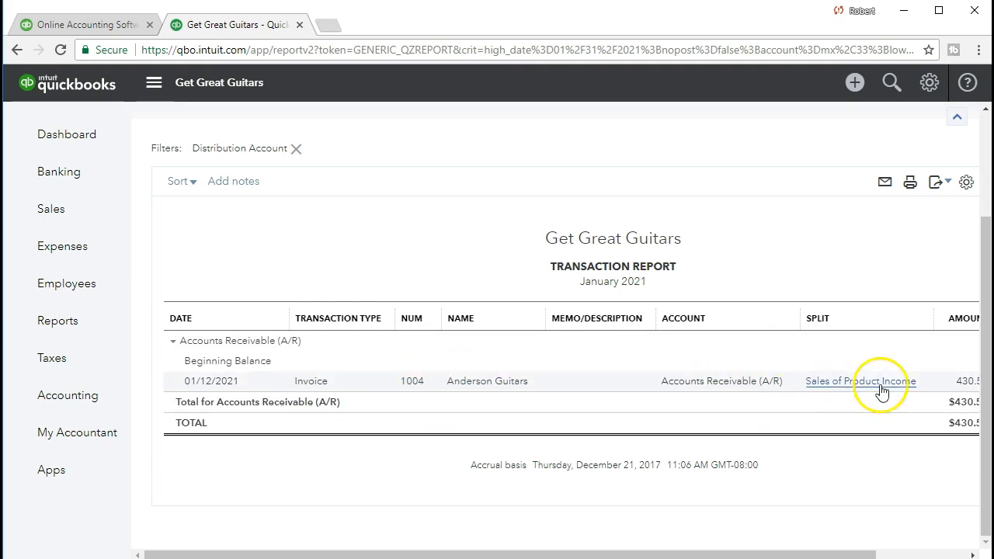
{"action": "left_click", "coordinate": [964, 391]}
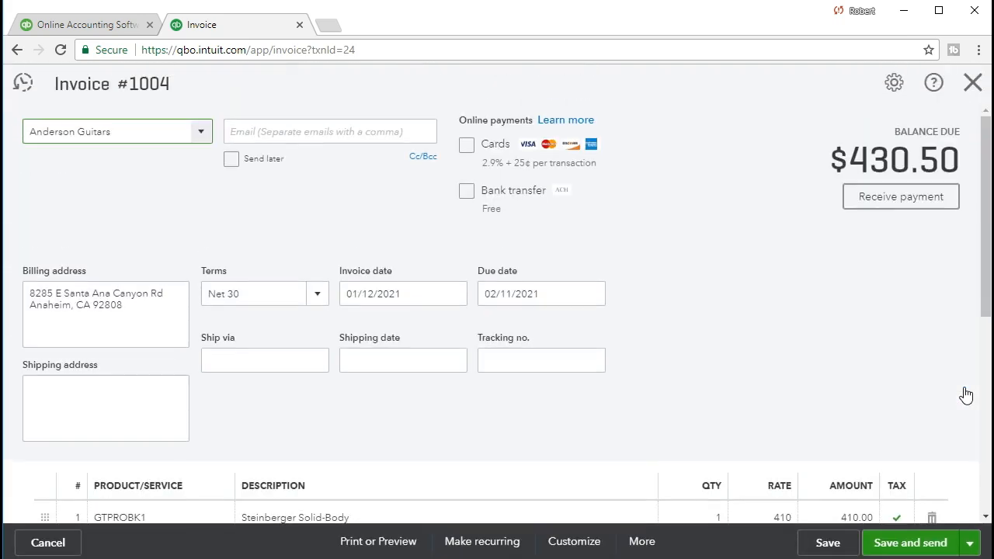
{"action": "scroll", "coordinate": [882, 373], "scroll_direction": "down", "scroll_amount": 5}
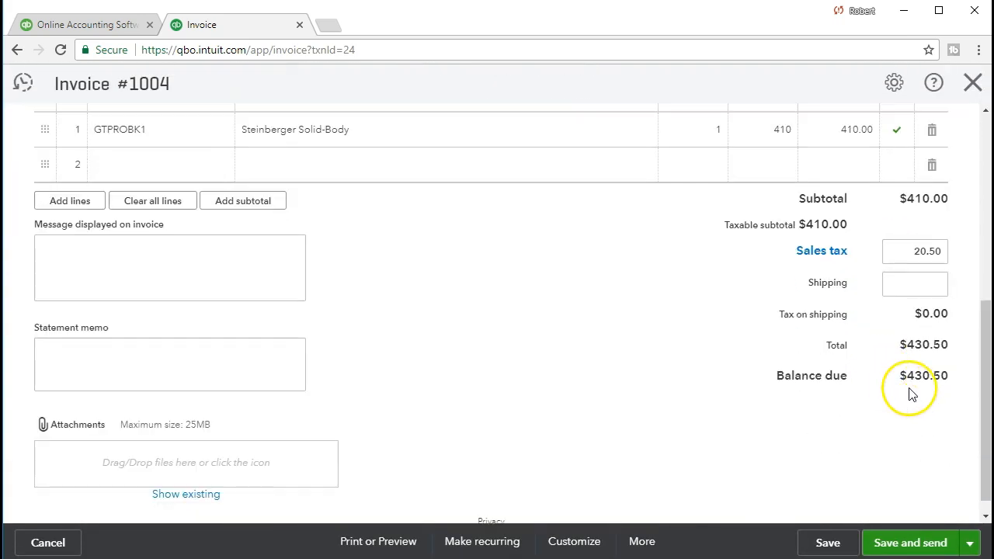
{"action": "scroll", "coordinate": [917, 395], "scroll_direction": "up", "scroll_amount": 5}
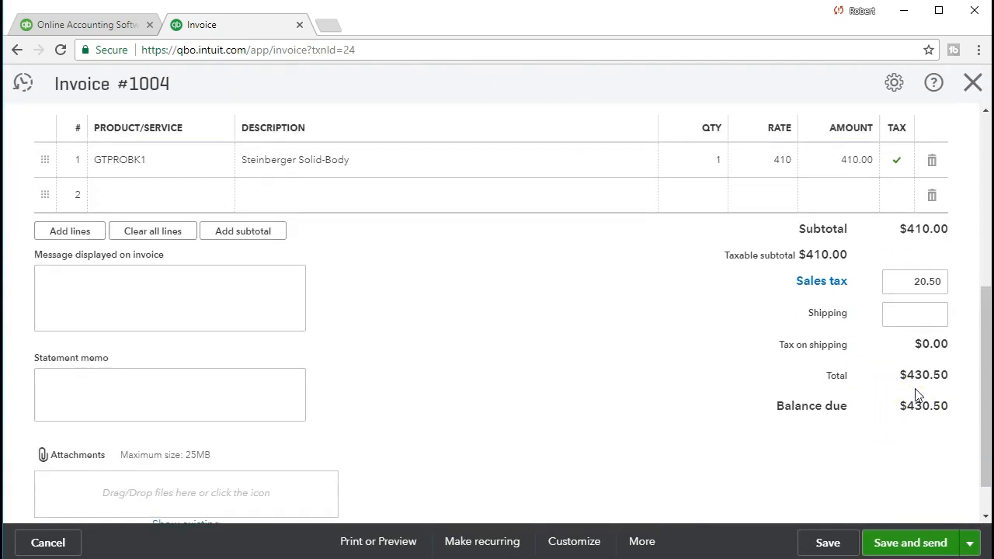
{"action": "left_click", "coordinate": [943, 272]}
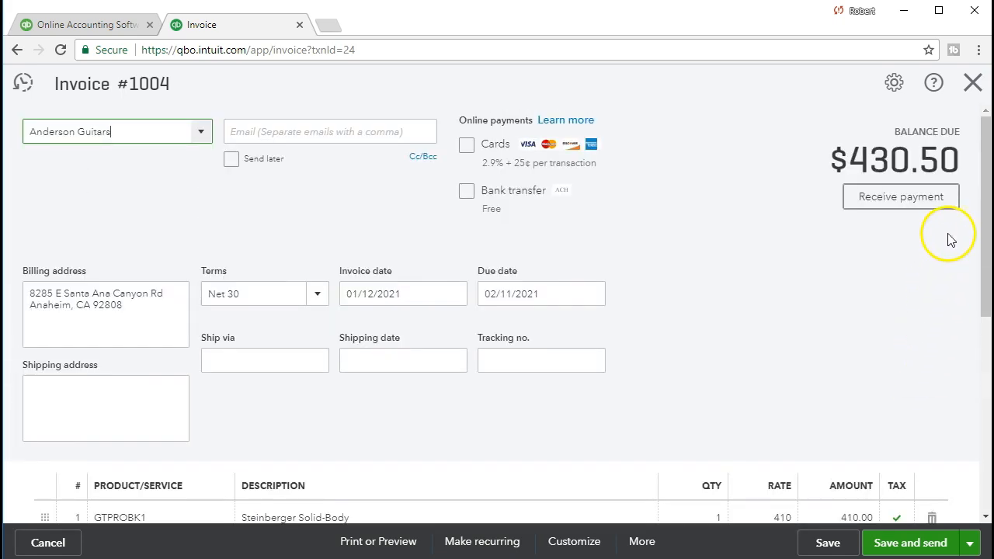
Step: Close the invoice, return from the transaction report to the Balance Sheet and look over its asset section
{"action": "left_click", "coordinate": [972, 84]}
{"action": "scroll", "coordinate": [250, 301], "scroll_direction": "up", "scroll_amount": 1}
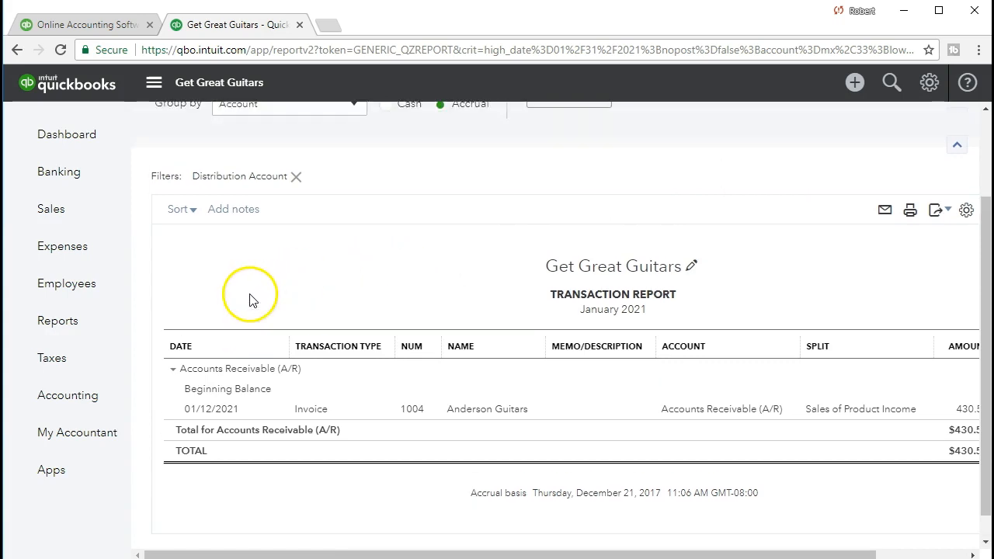
{"action": "scroll", "coordinate": [249, 301], "scroll_direction": "up", "scroll_amount": 2}
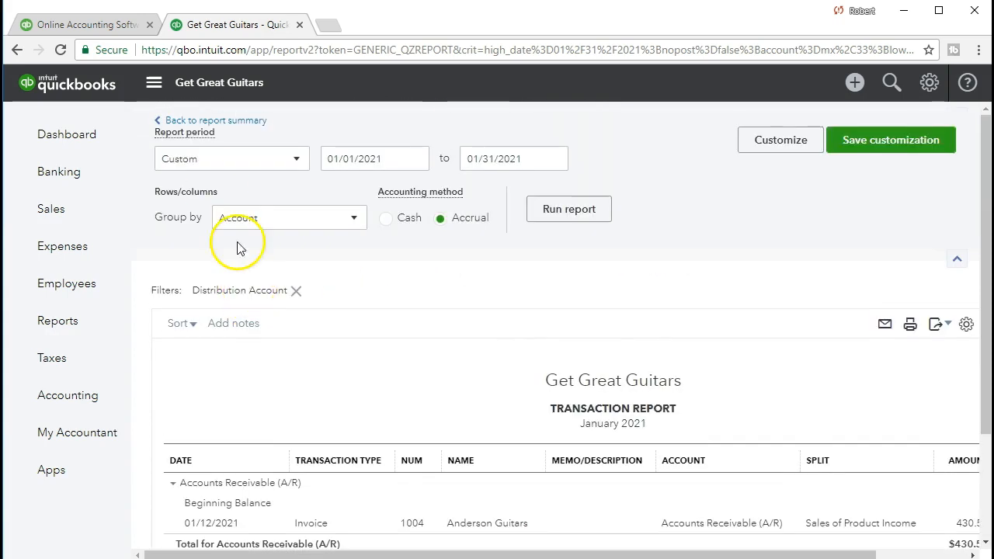
{"action": "left_click", "coordinate": [247, 122]}
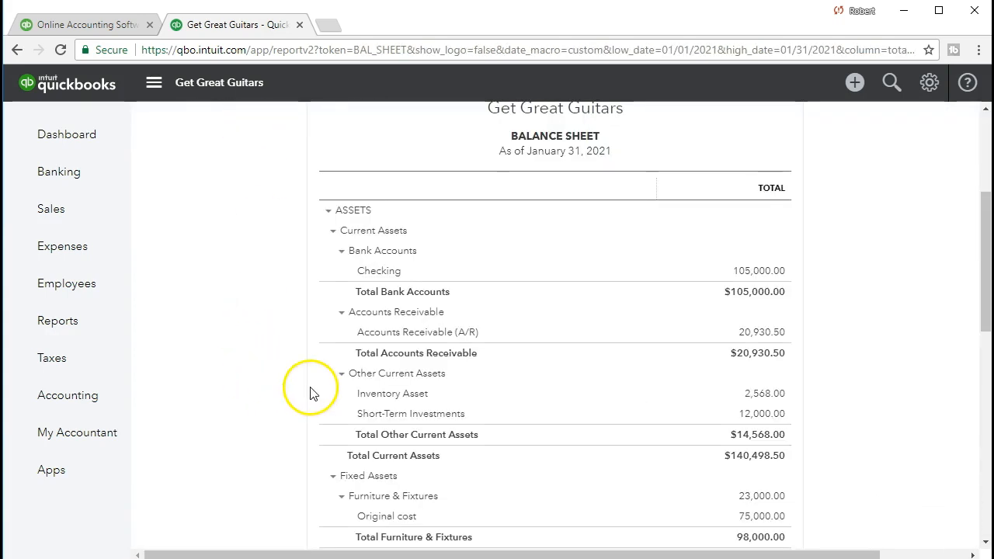
{"action": "scroll", "coordinate": [310, 393], "scroll_direction": "down", "scroll_amount": 2}
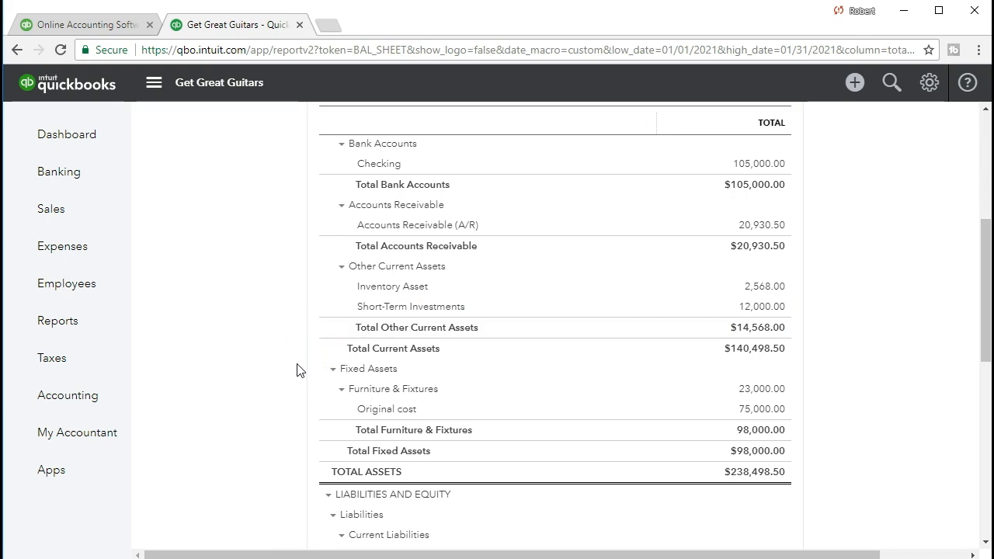
{"action": "scroll", "coordinate": [296, 370], "scroll_direction": "up", "scroll_amount": 3}
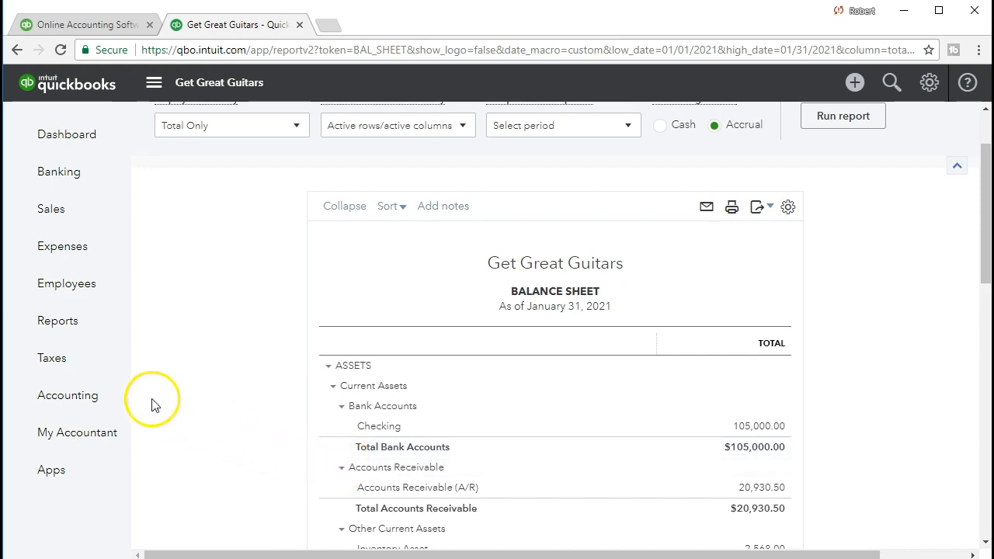
Step: Search the reports for "Prof" and open the Profit and Loss report
{"action": "left_click", "coordinate": [86, 340]}
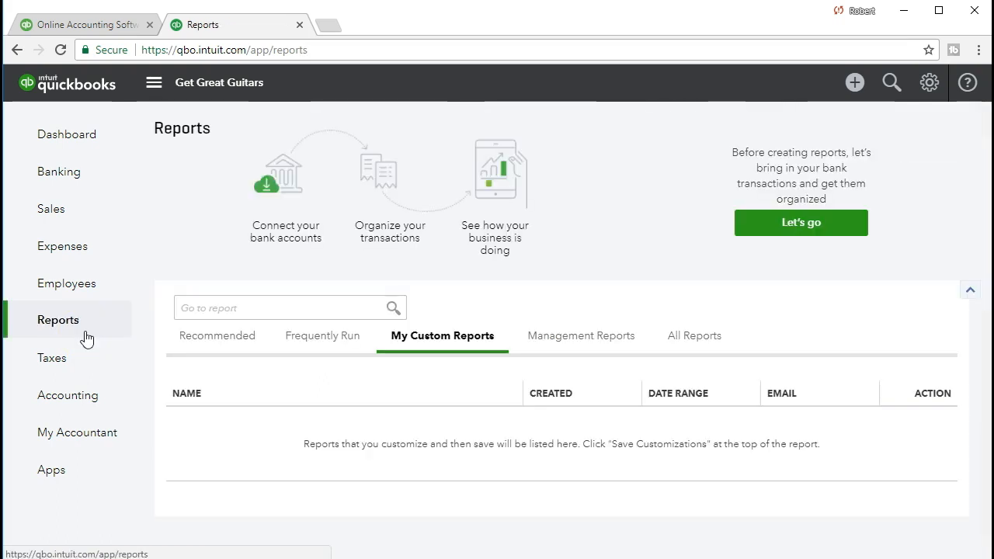
{"action": "left_click", "coordinate": [252, 310]}
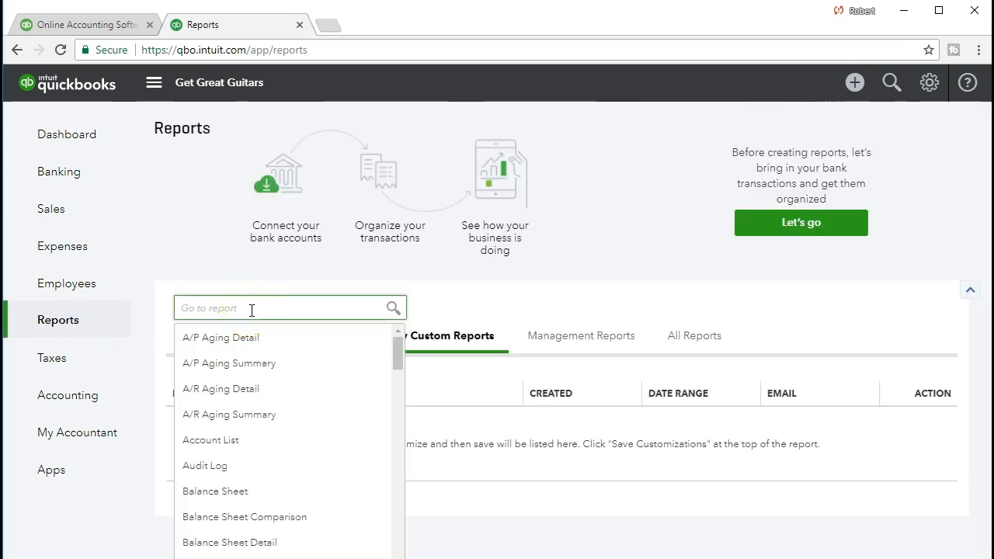
{"action": "type", "text": "Prof"}
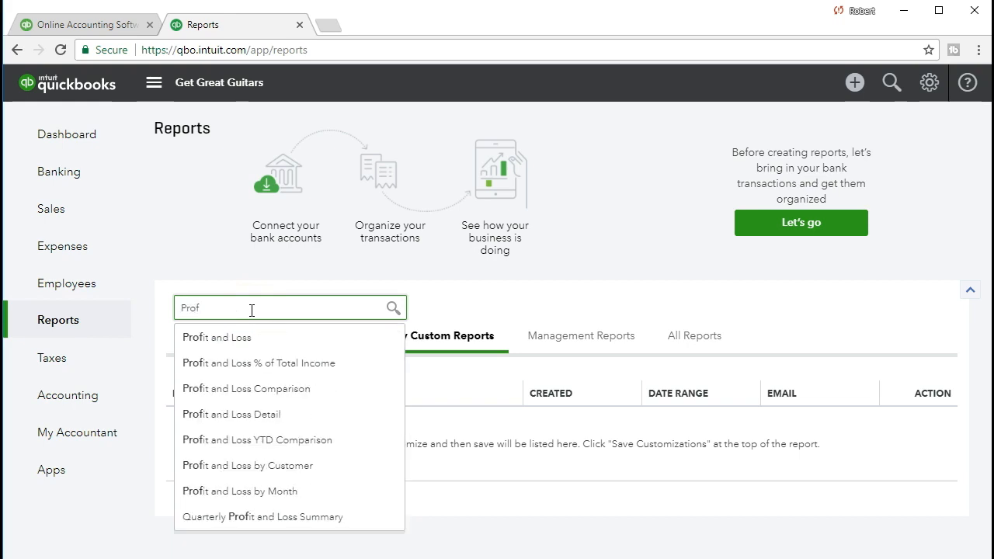
{"action": "left_click", "coordinate": [243, 343]}
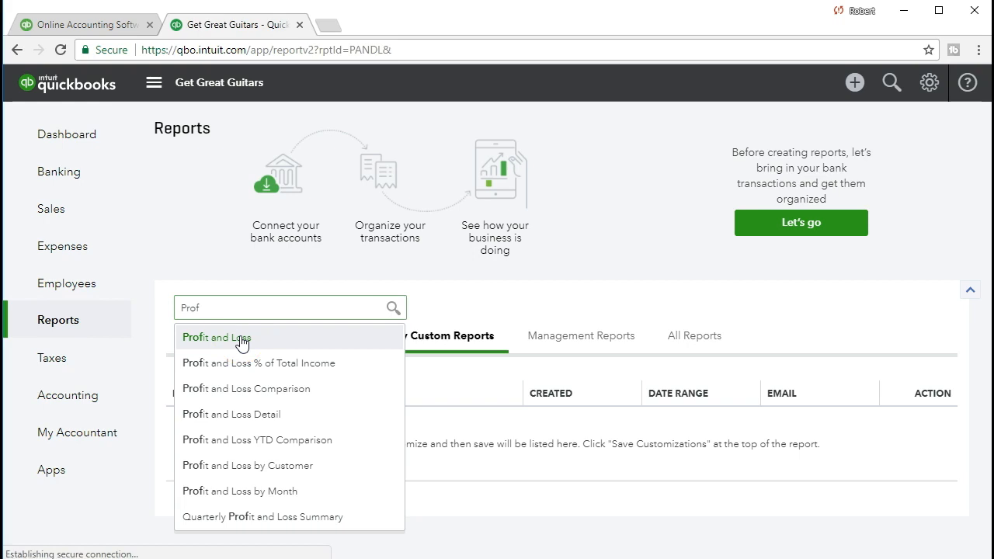
Step: Set the Profit and Loss period to 01/01/2021 through 01/31/2021 and run the report
{"action": "left_click_drag", "start_coordinate": [392, 165], "coordinate": [248, 153]}
{"action": "type", "text": "0"}
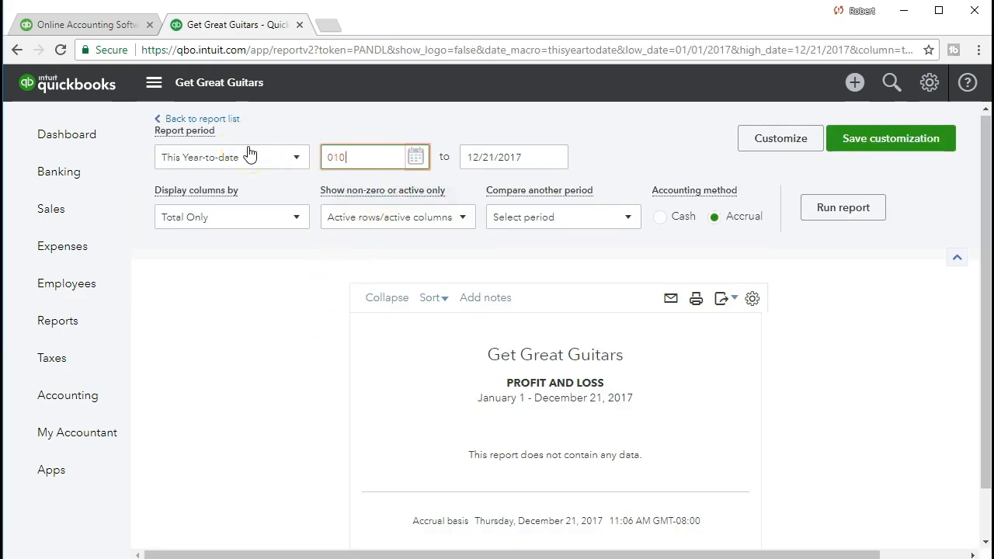
{"action": "type", "text": "1/01/20212"}
{"action": "key", "text": "Tab"}
{"action": "type", "text": "01"}
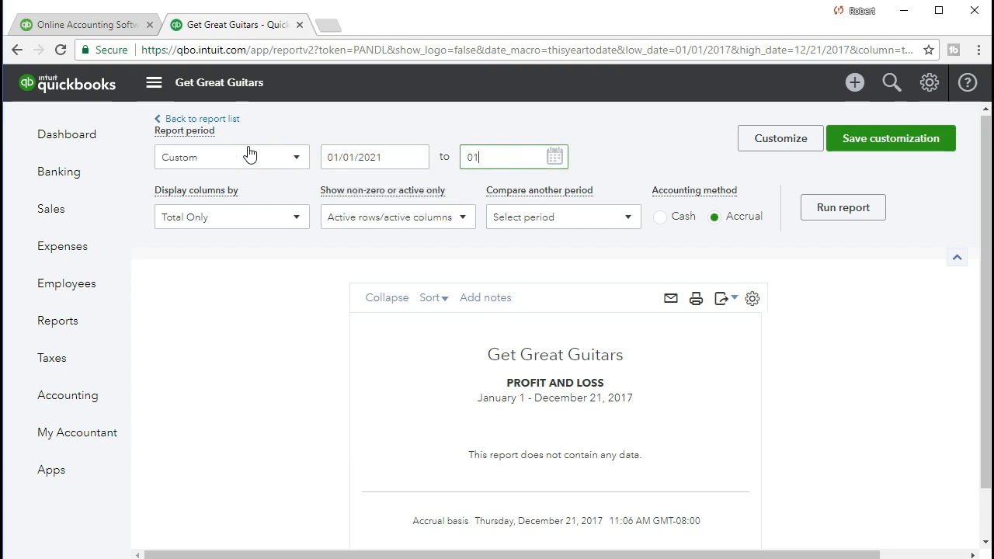
{"action": "type", "text": "/31/20212"}
{"action": "key", "text": "Tab"}
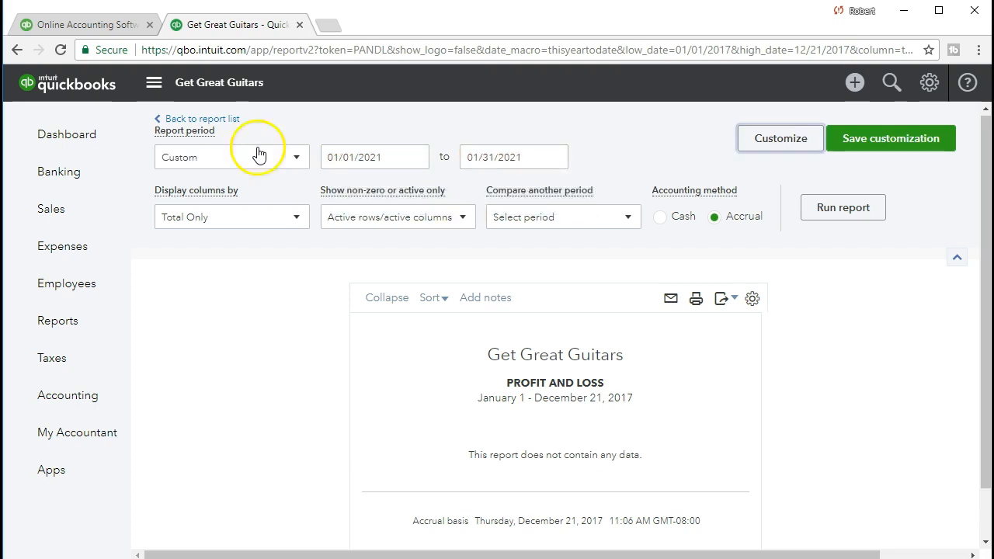
{"action": "left_click", "coordinate": [819, 221]}
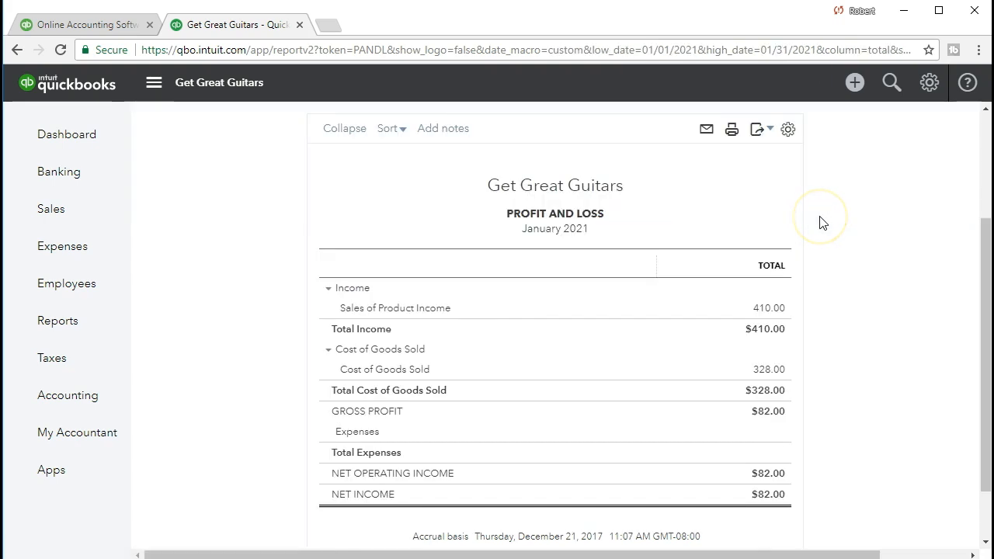
Step: Drill down from Sales of Product Income to the Anderson Guitars invoice, check its subtotal and sales tax, and close it
{"action": "left_click", "coordinate": [783, 316]}
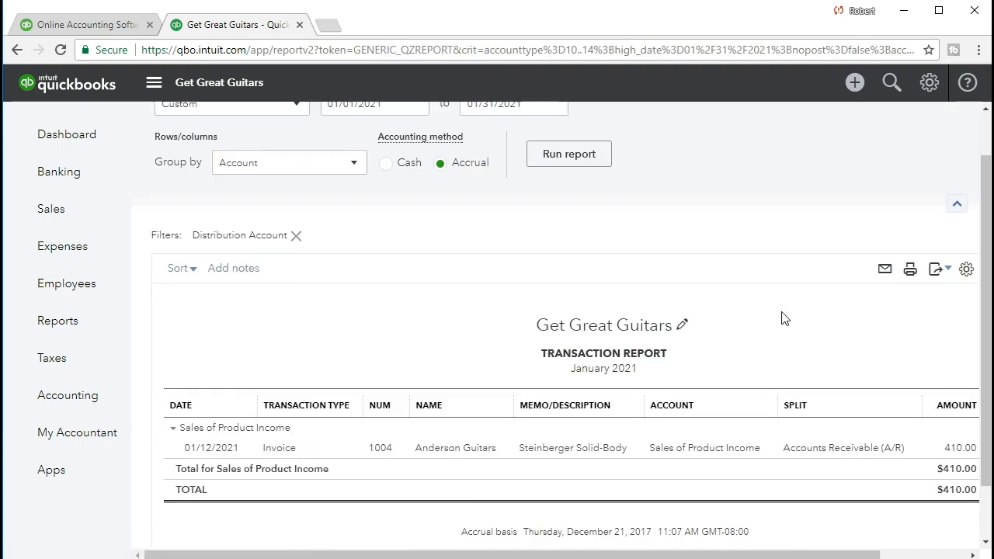
{"action": "left_click", "coordinate": [950, 454]}
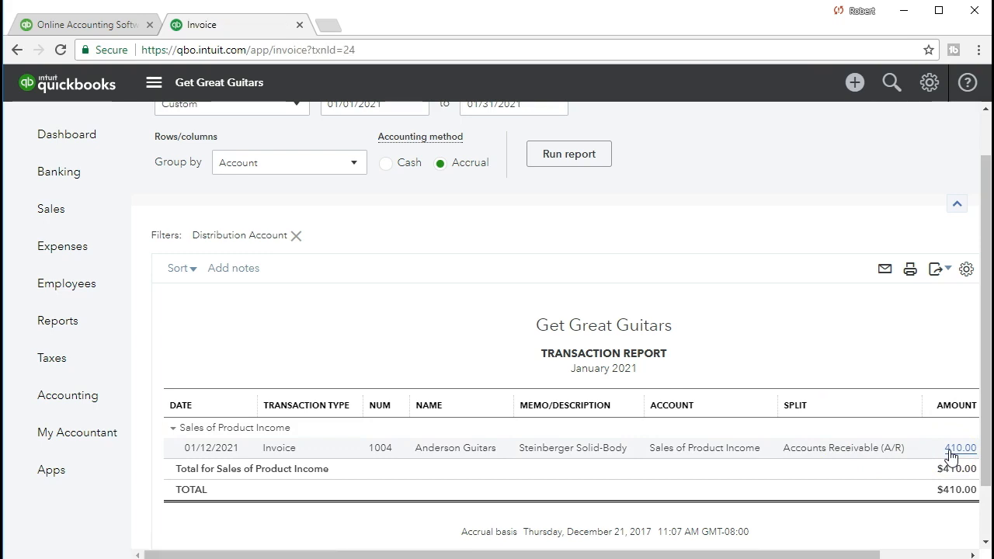
{"action": "scroll", "coordinate": [856, 383], "scroll_direction": "down", "scroll_amount": 5}
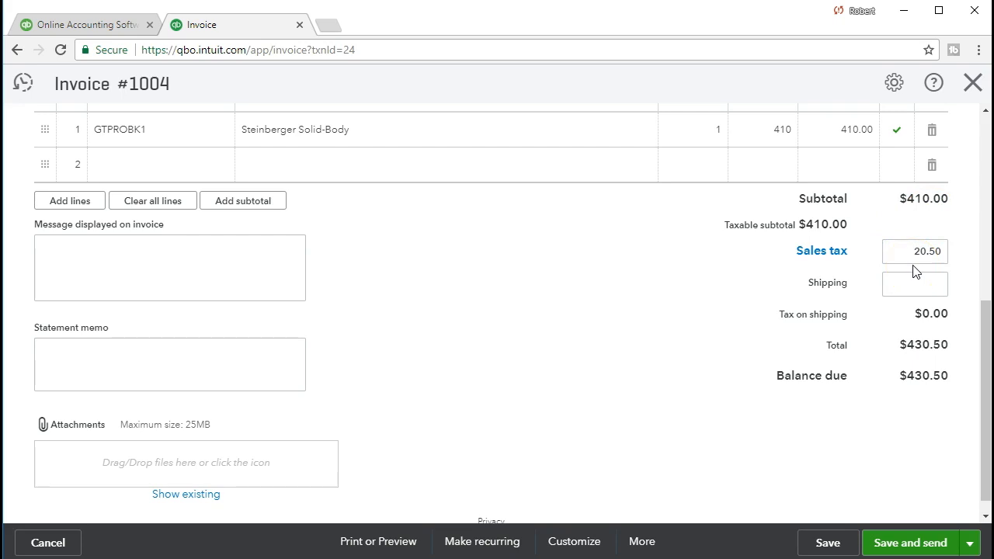
{"action": "left_click", "coordinate": [972, 84]}
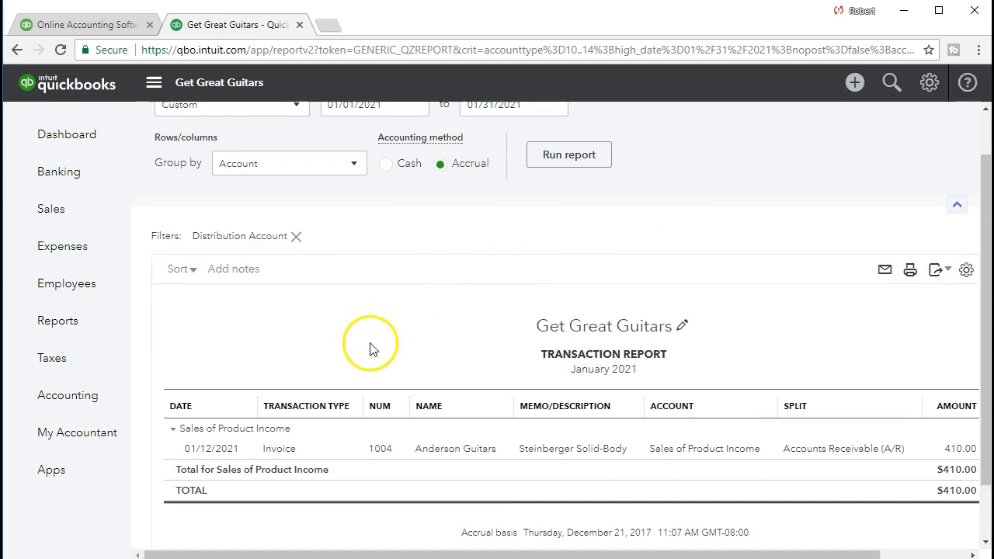
Step: Go back to the reports, search for "bal" and open the Balance Sheet
{"action": "scroll", "coordinate": [368, 349], "scroll_direction": "up", "scroll_amount": 1}
{"action": "left_click", "coordinate": [96, 334]}
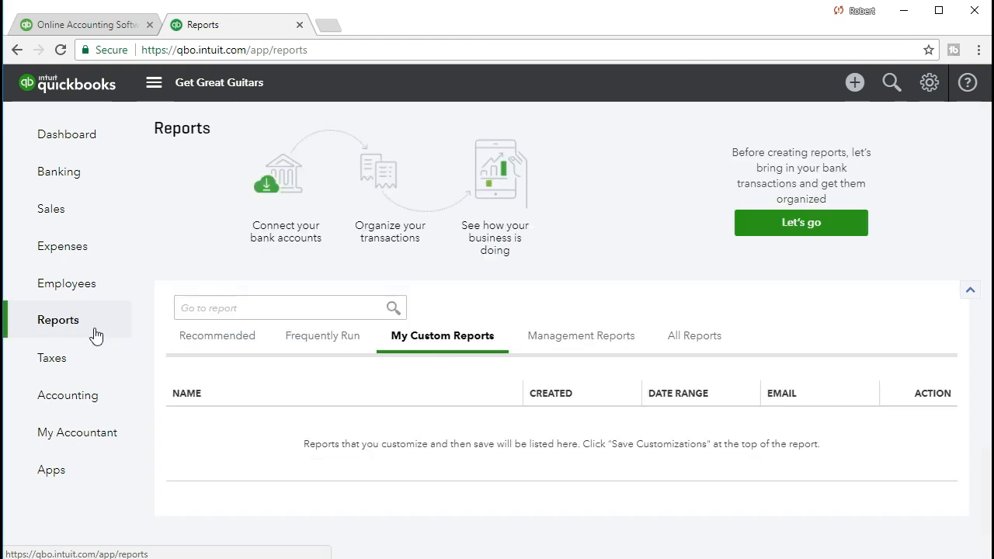
{"action": "left_click", "coordinate": [216, 313]}
{"action": "type", "text": "bal"}
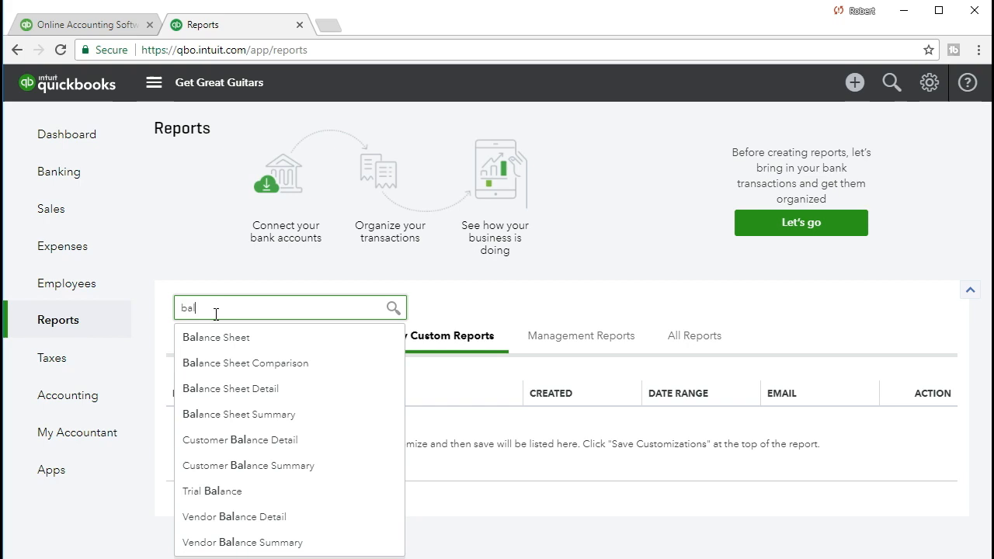
{"action": "key", "text": "Down"}
{"action": "key", "text": "Return"}
Step: Run the reopened Balance Sheet for 01/01/2021 through 01/31/2021 and view its current assets
{"action": "left_click", "coordinate": [388, 158]}
{"action": "left_click_drag", "start_coordinate": [388, 158], "coordinate": [229, 154]}
{"action": "type", "text": "01/01/2021"}
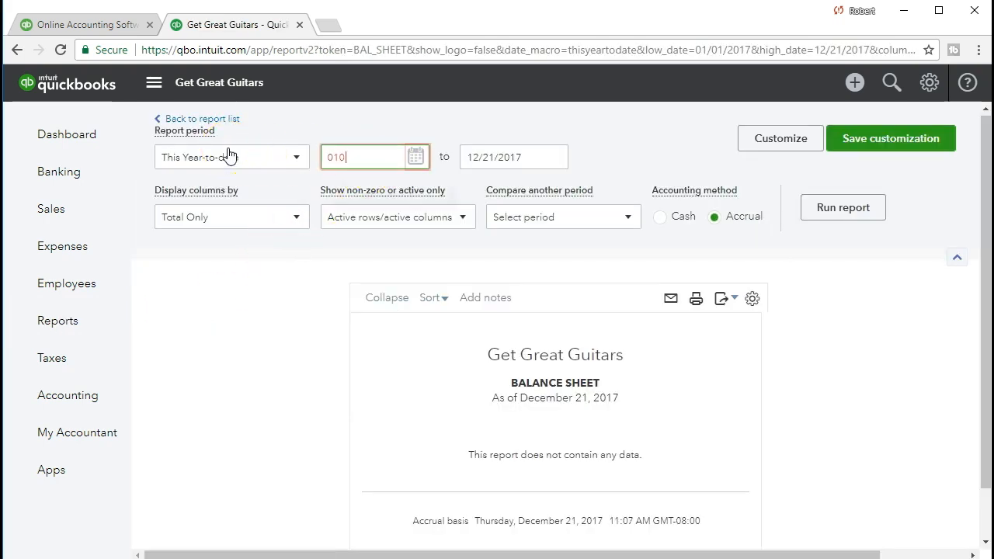
{"action": "key", "text": "Tab"}
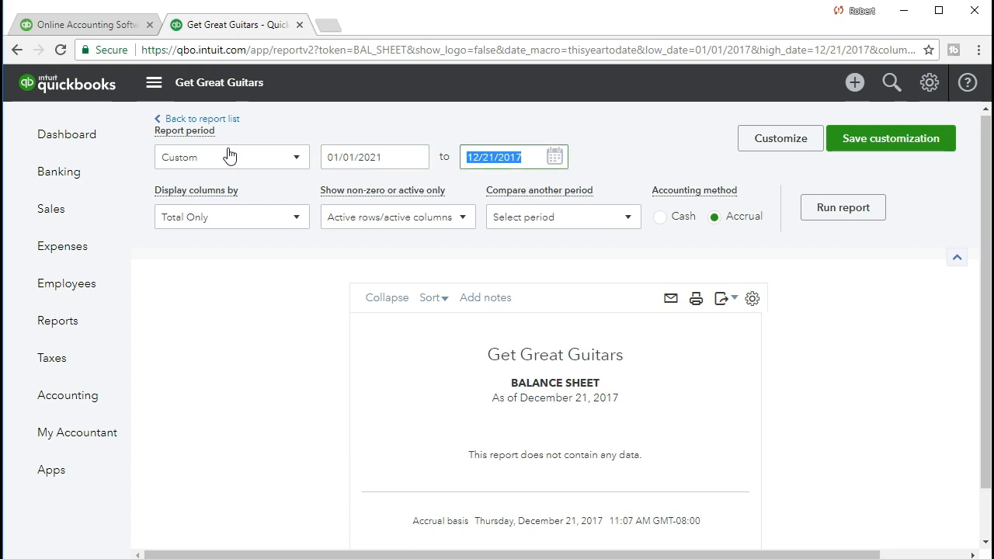
{"action": "type", "text": "01"}
{"action": "type", "text": "/31/2021"}
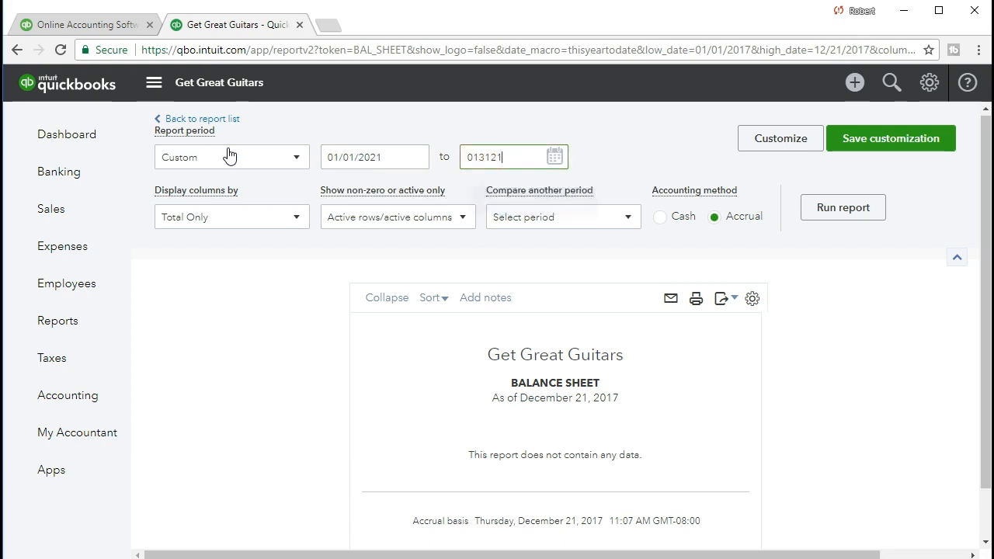
{"action": "key", "text": "Tab"}
{"action": "left_click", "coordinate": [830, 215]}
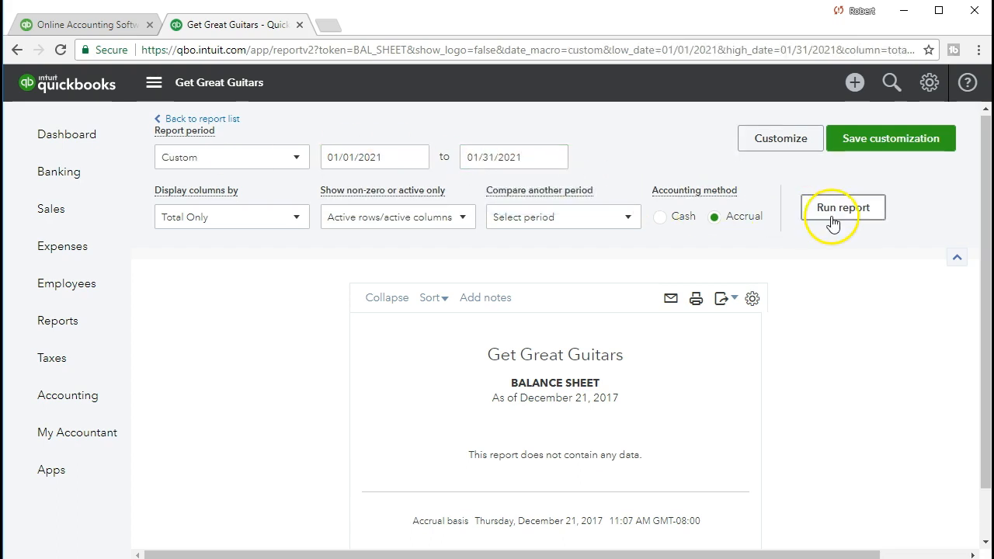
{"action": "scroll", "coordinate": [830, 220], "scroll_direction": "down", "scroll_amount": 2}
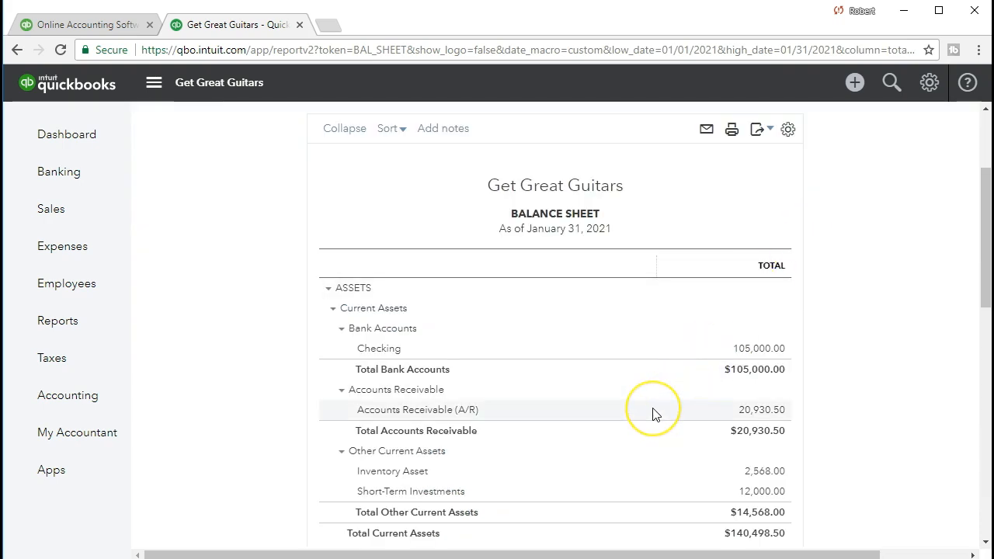
Step: Drill down from California State Board of Equalization Payable, review its transaction amounts and balances, and return to the Balance Sheet
{"action": "scroll", "coordinate": [653, 415], "scroll_direction": "down", "scroll_amount": 1}
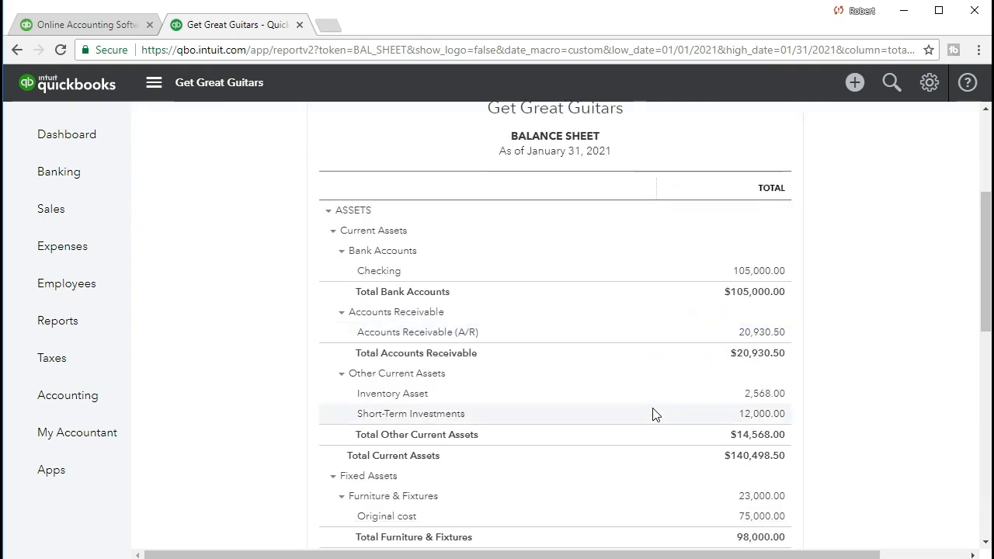
{"action": "scroll", "coordinate": [653, 415], "scroll_direction": "down", "scroll_amount": 2}
{"action": "scroll", "coordinate": [653, 415], "scroll_direction": "down", "scroll_amount": 2}
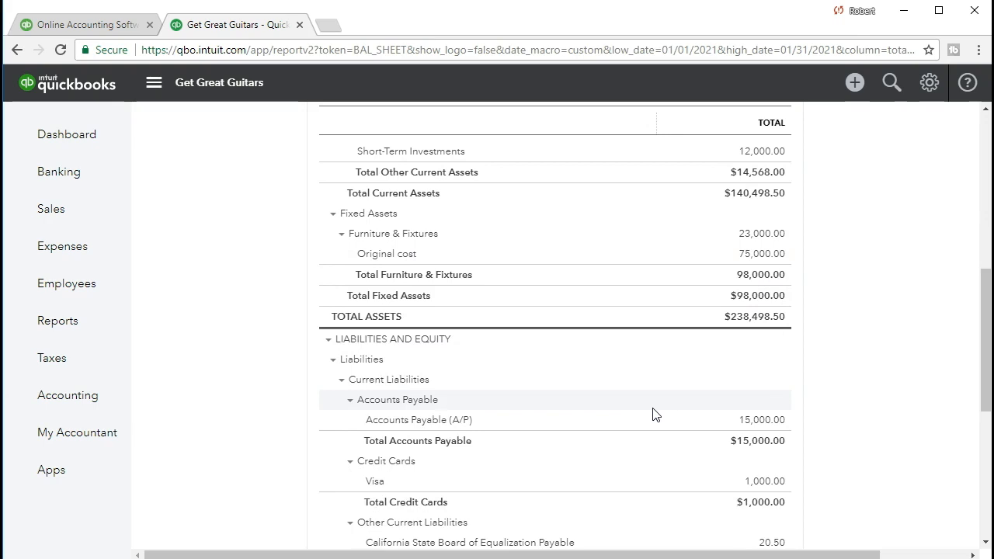
{"action": "scroll", "coordinate": [653, 414], "scroll_direction": "down", "scroll_amount": 1}
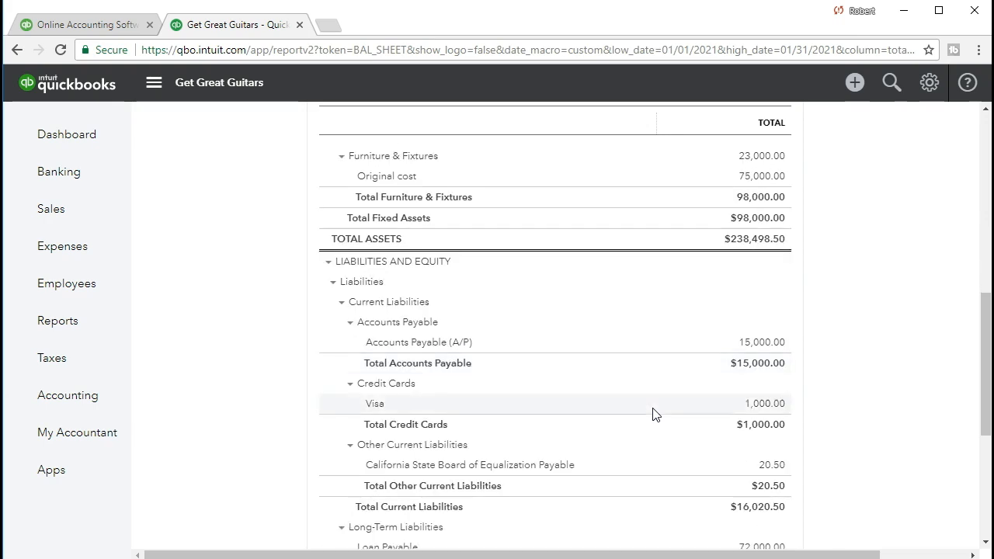
{"action": "scroll", "coordinate": [653, 414], "scroll_direction": "down", "scroll_amount": 1}
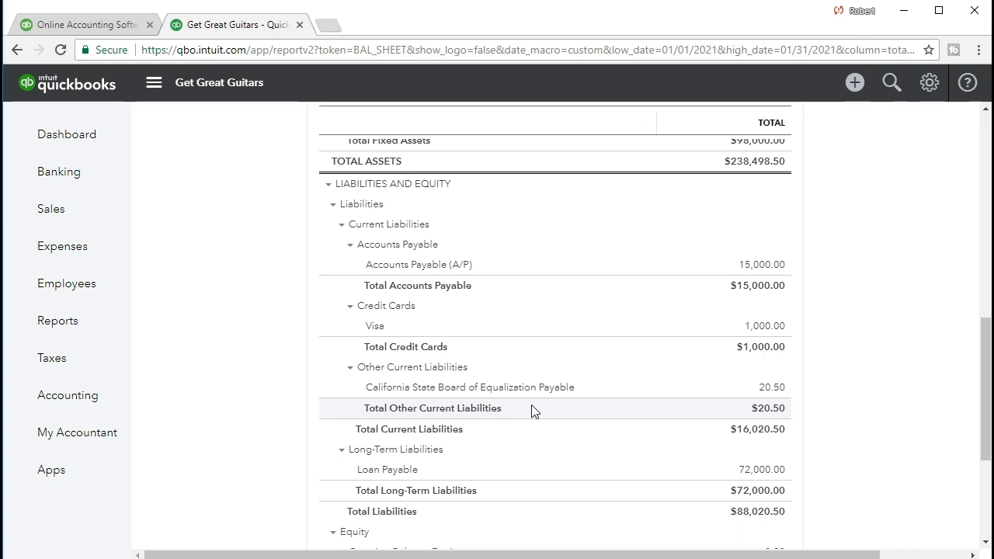
{"action": "left_click", "coordinate": [771, 393]}
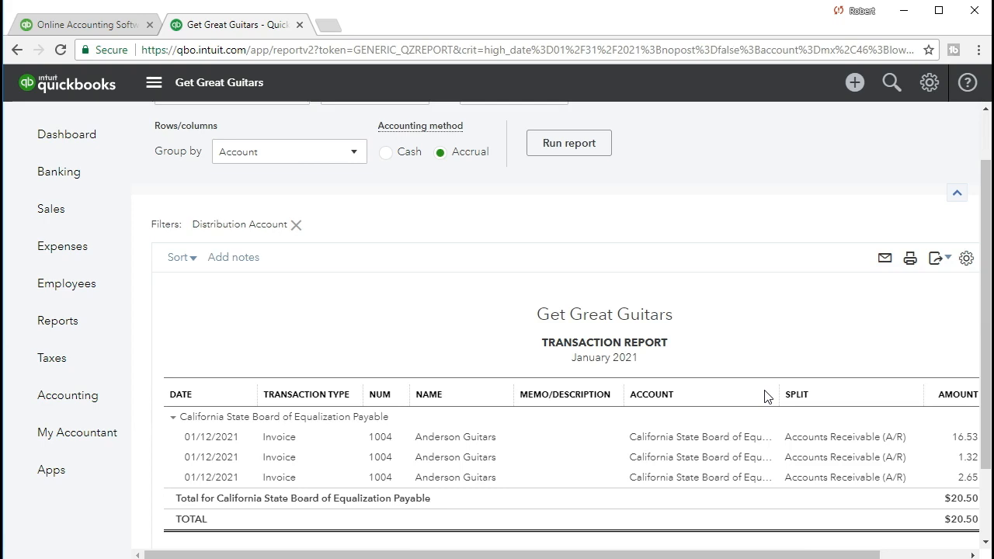
{"action": "mouse_move", "coordinate": [756, 555]}
{"action": "left_mouse_down"}
{"action": "mouse_move", "coordinate": [868, 557]}
{"action": "mouse_move", "coordinate": [753, 557]}
{"action": "left_mouse_up"}
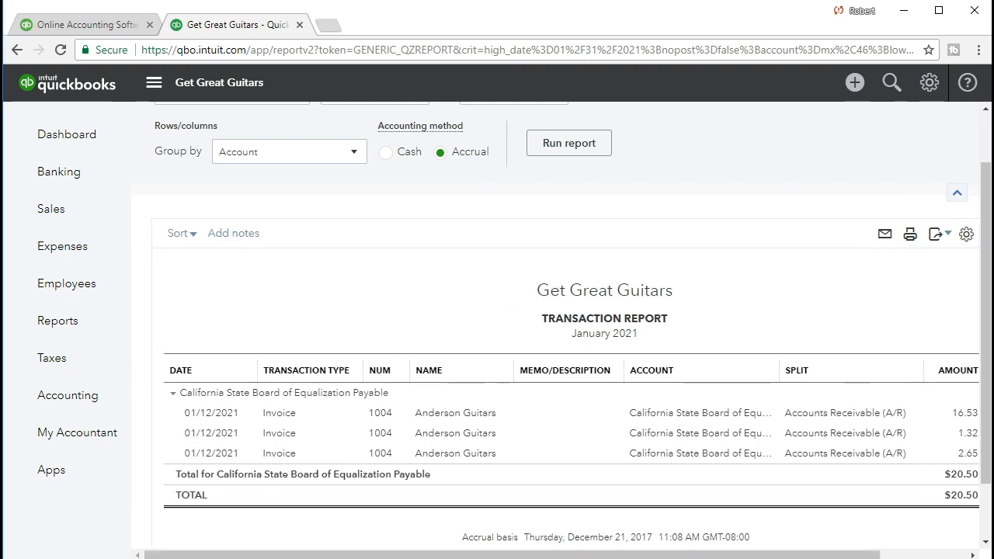
{"action": "scroll", "coordinate": [685, 408], "scroll_direction": "up", "scroll_amount": 2}
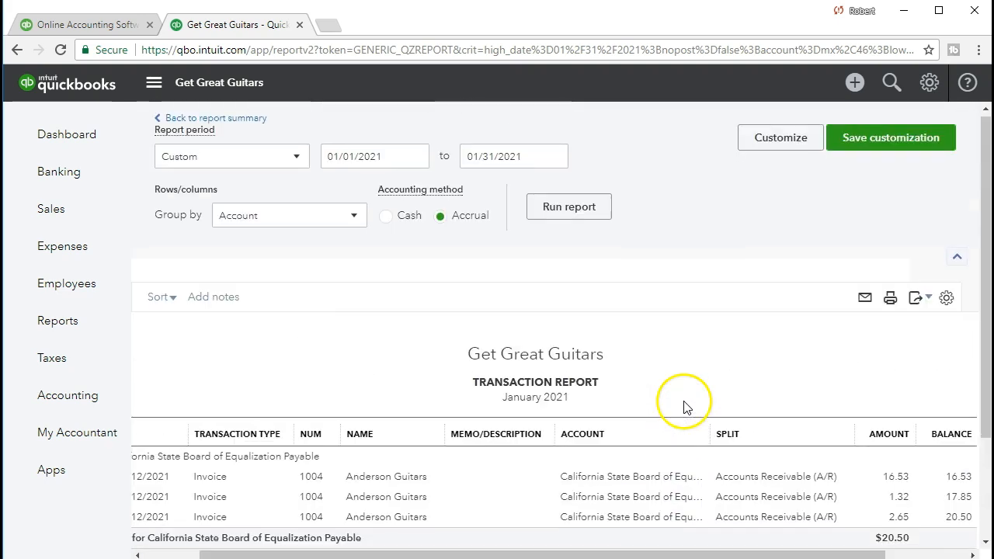
{"action": "left_click_drag", "start_coordinate": [532, 554], "coordinate": [355, 553]}
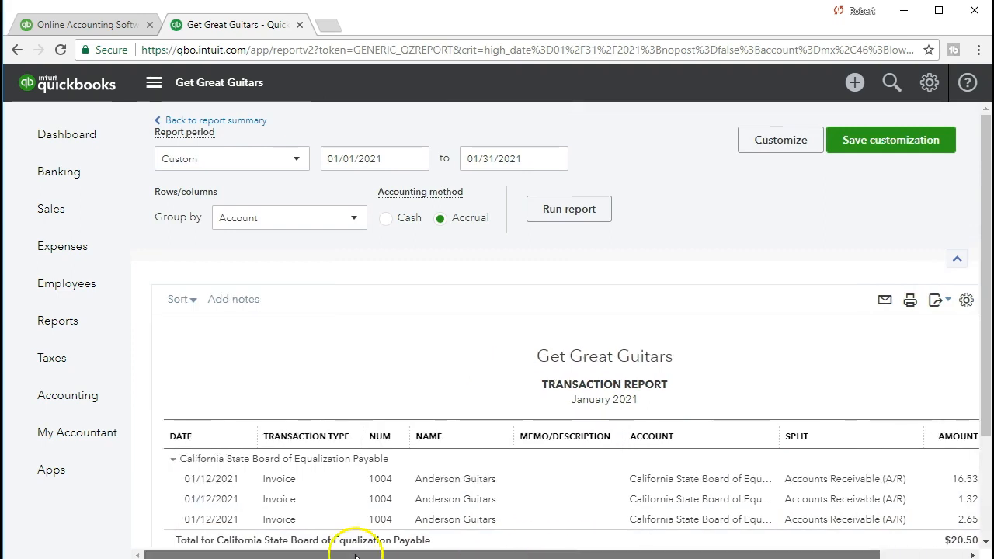
{"action": "left_click", "coordinate": [240, 122]}
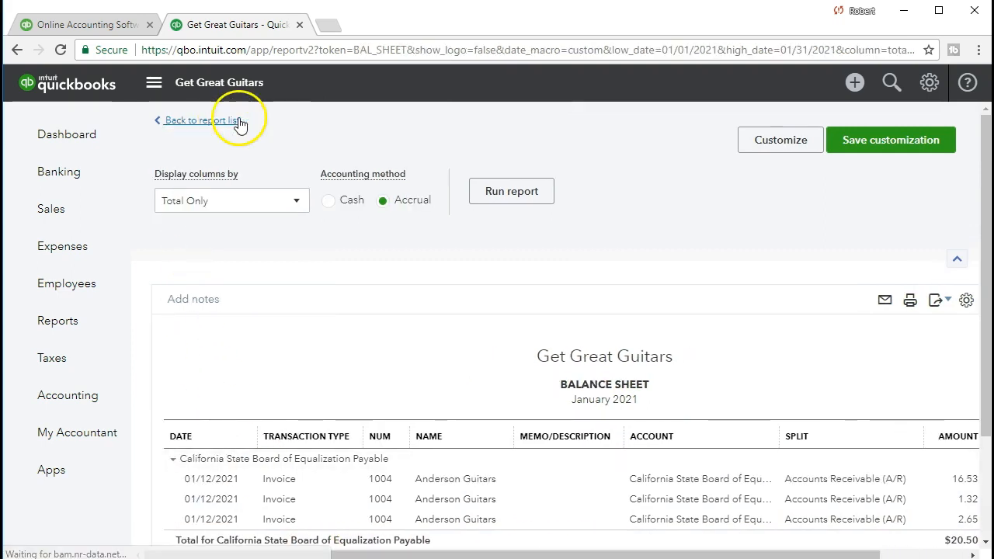
Step: Drill down from Inventory Asset on the Balance Sheet and examine the transaction report's amount and balance columns
{"action": "scroll", "coordinate": [426, 387], "scroll_direction": "up", "scroll_amount": 4}
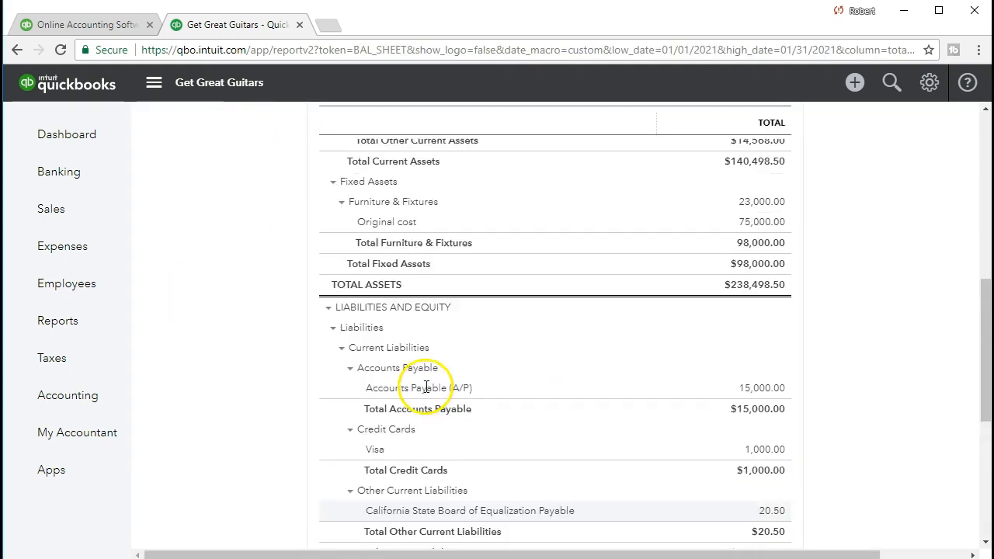
{"action": "scroll", "coordinate": [426, 387], "scroll_direction": "up", "scroll_amount": 3}
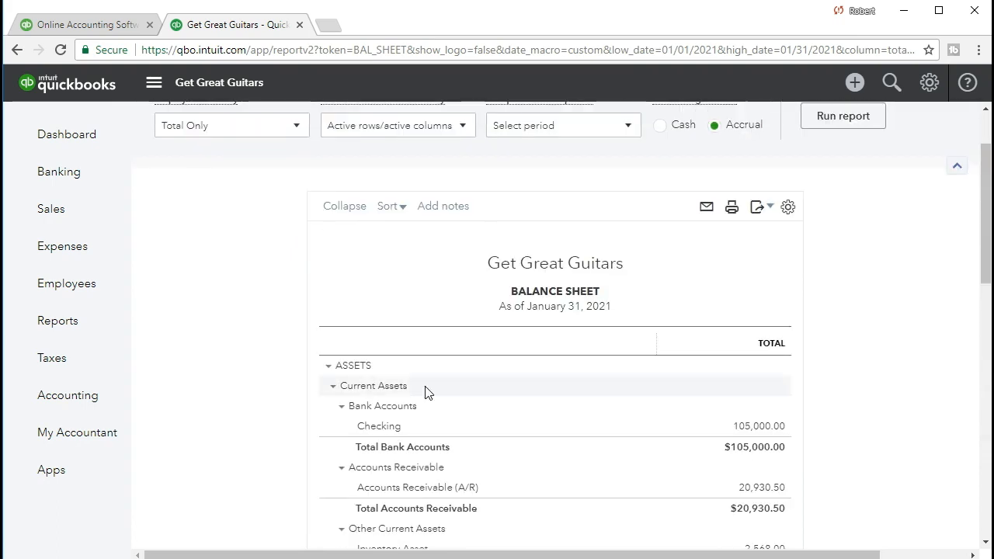
{"action": "scroll", "coordinate": [426, 389], "scroll_direction": "down", "scroll_amount": 3}
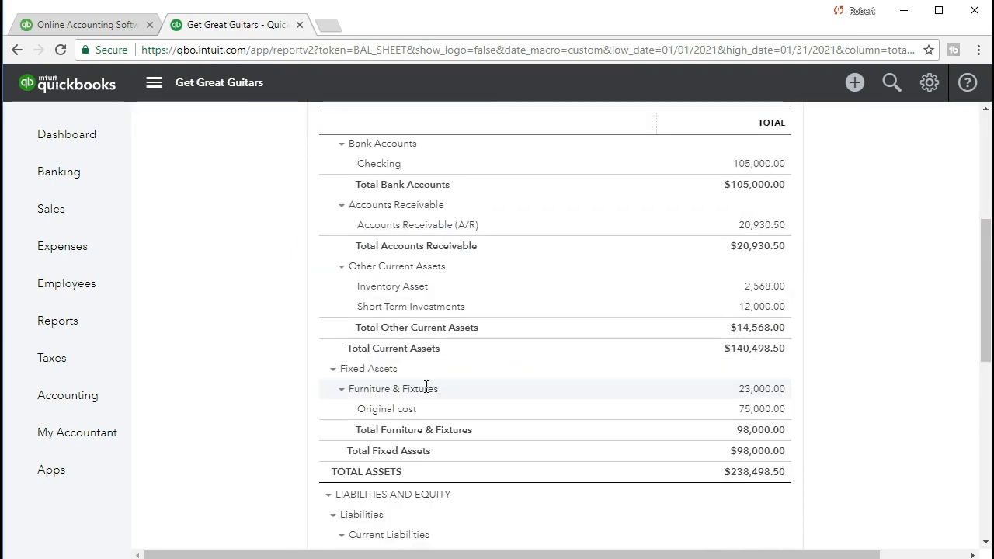
{"action": "scroll", "coordinate": [277, 412], "scroll_direction": "up", "scroll_amount": 2}
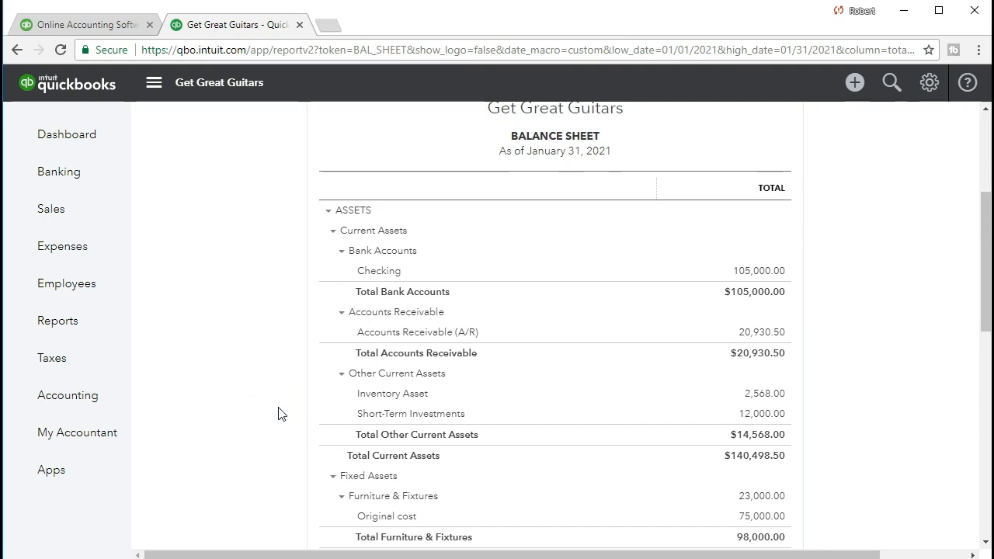
{"action": "scroll", "coordinate": [278, 413], "scroll_direction": "down", "scroll_amount": 1}
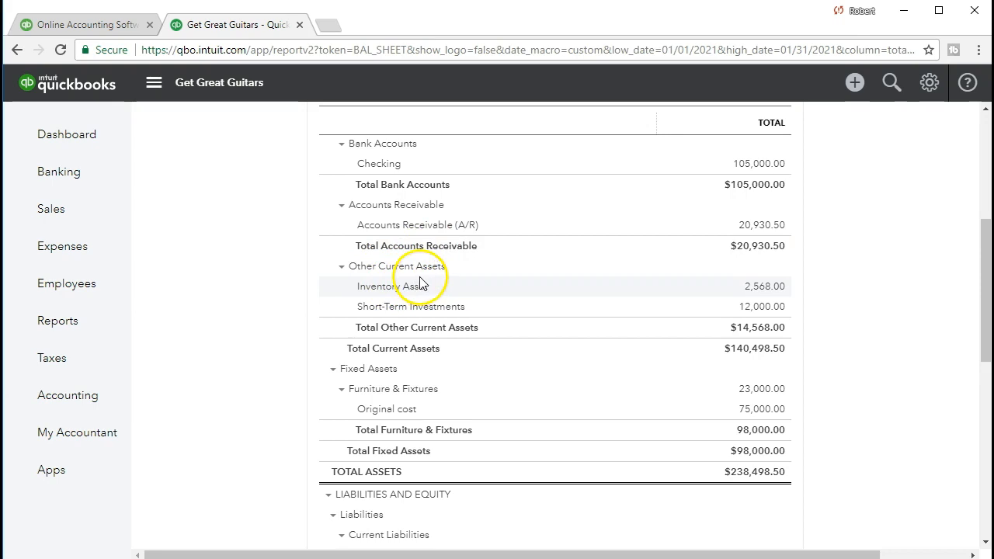
{"action": "left_click", "coordinate": [761, 292]}
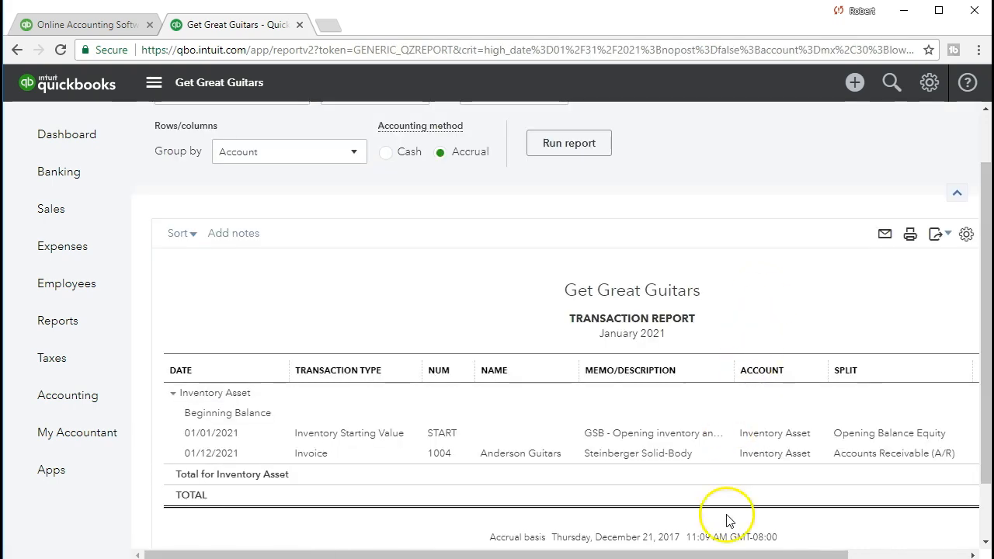
{"action": "left_click_drag", "start_coordinate": [731, 554], "coordinate": [841, 555]}
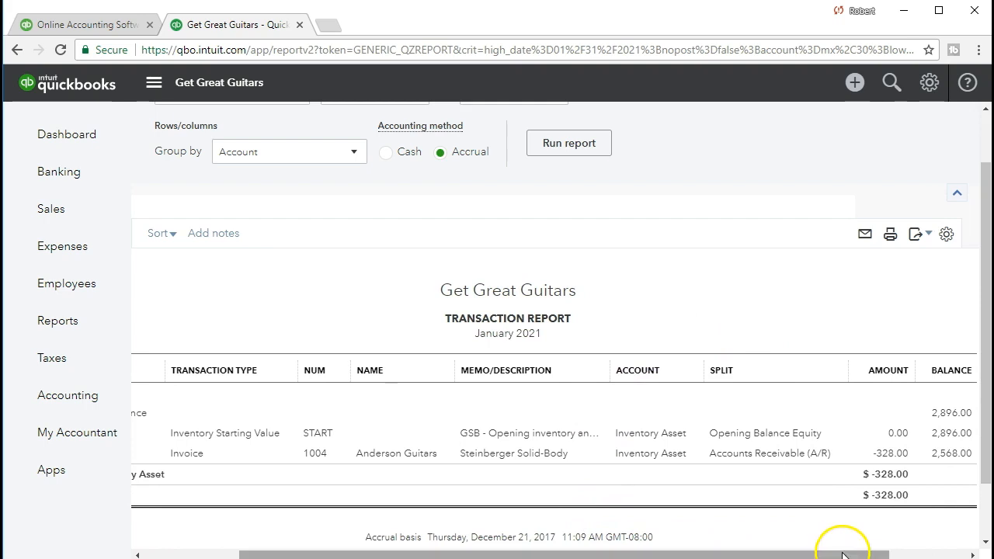
Step: Open the Anderson Guitars invoice from the Inventory Asset transactions, check its item line and totals, and close it
{"action": "left_click", "coordinate": [890, 458]}
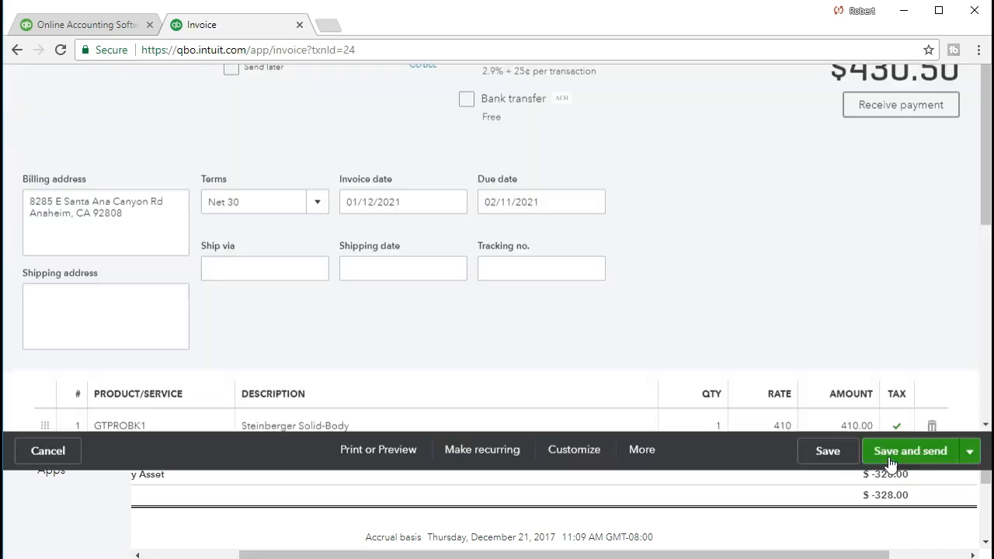
{"action": "left_click", "coordinate": [873, 446]}
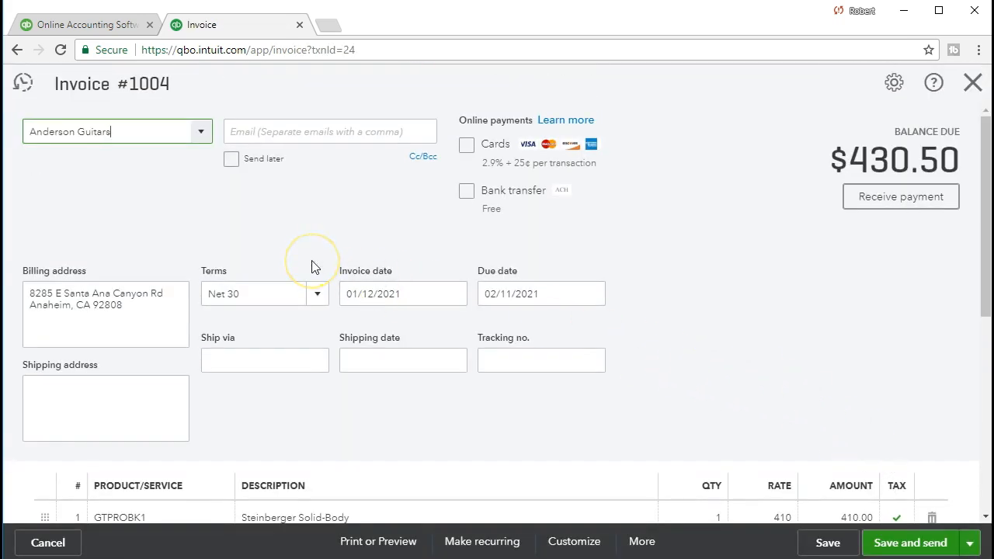
{"action": "scroll", "coordinate": [315, 267], "scroll_direction": "down", "scroll_amount": 4}
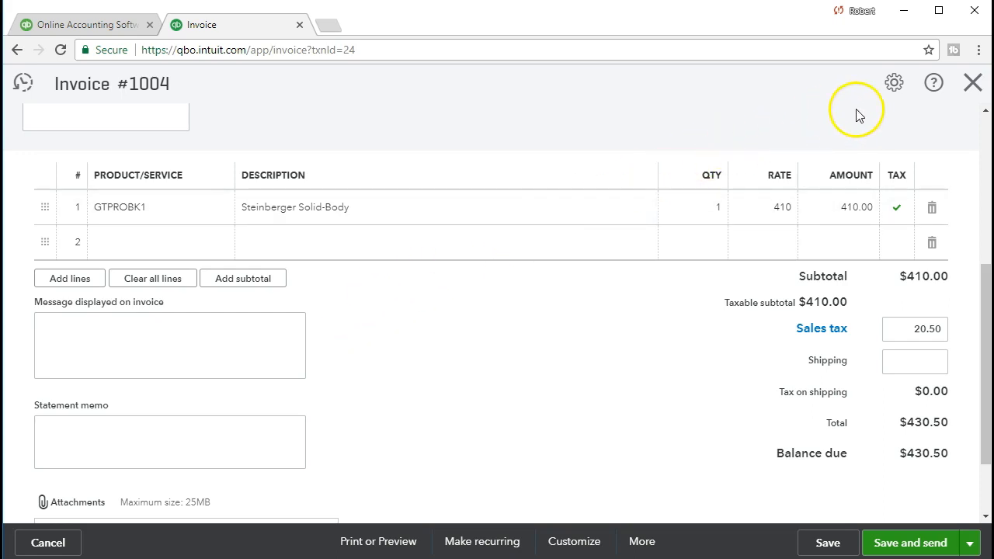
{"action": "left_click", "coordinate": [971, 86]}
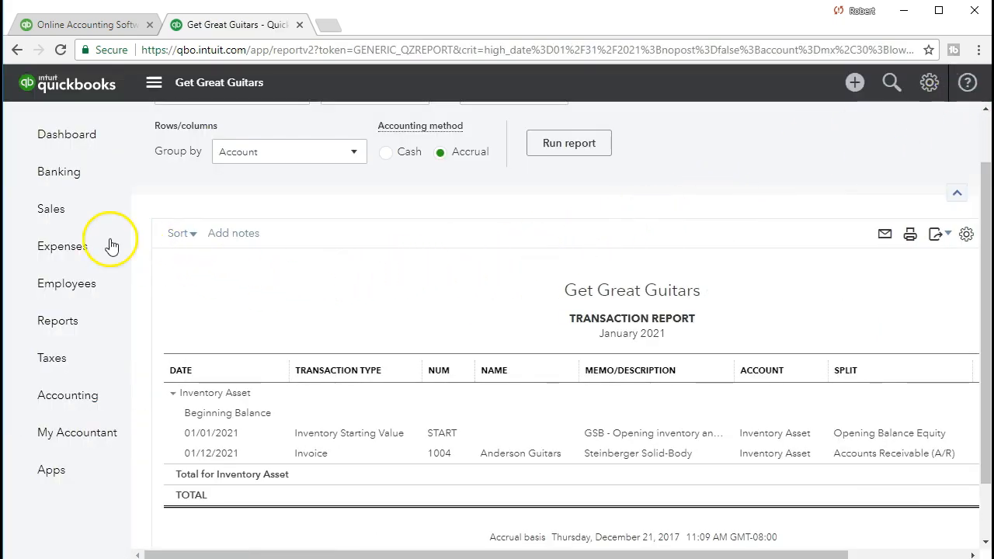
Step: Open item ELP from the Products and Services list, review its price, cost and account settings, and close it unchanged
{"action": "left_click", "coordinate": [59, 216]}
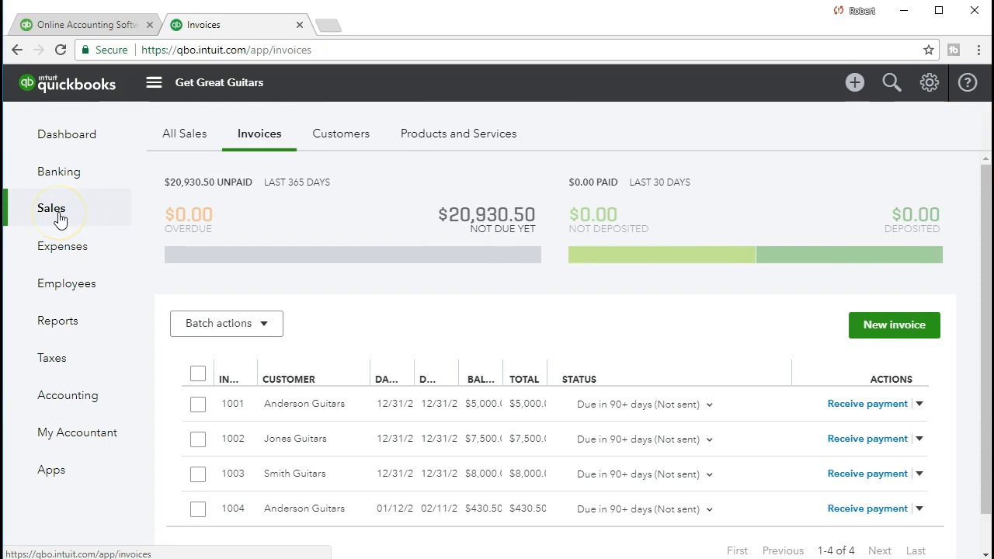
{"action": "left_click", "coordinate": [448, 144]}
{"action": "scroll", "coordinate": [505, 329], "scroll_direction": "down", "scroll_amount": 3}
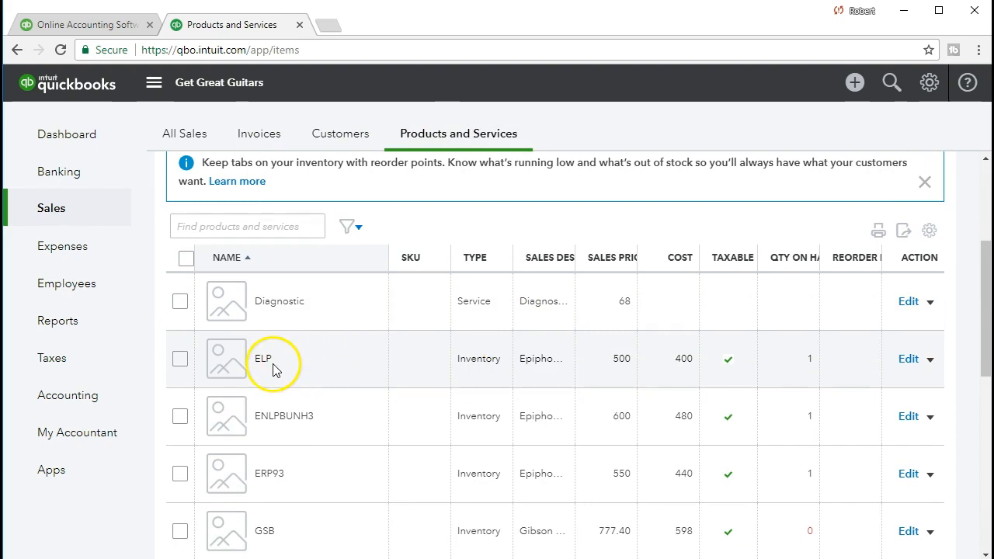
{"action": "left_click", "coordinate": [905, 361]}
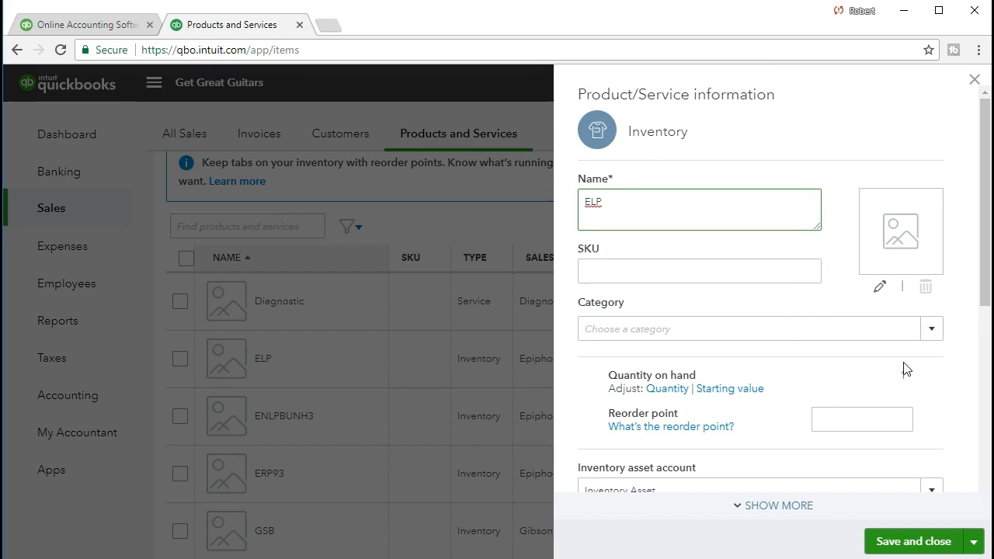
{"action": "scroll", "coordinate": [886, 361], "scroll_direction": "down", "scroll_amount": 5}
{"action": "scroll", "coordinate": [885, 361], "scroll_direction": "down", "scroll_amount": 3}
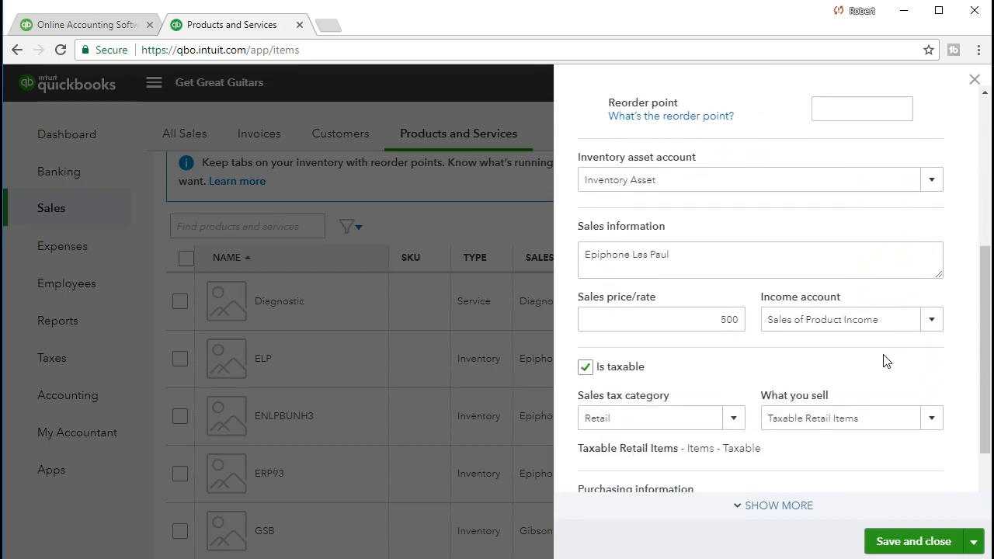
{"action": "scroll", "coordinate": [886, 361], "scroll_direction": "down", "scroll_amount": 3}
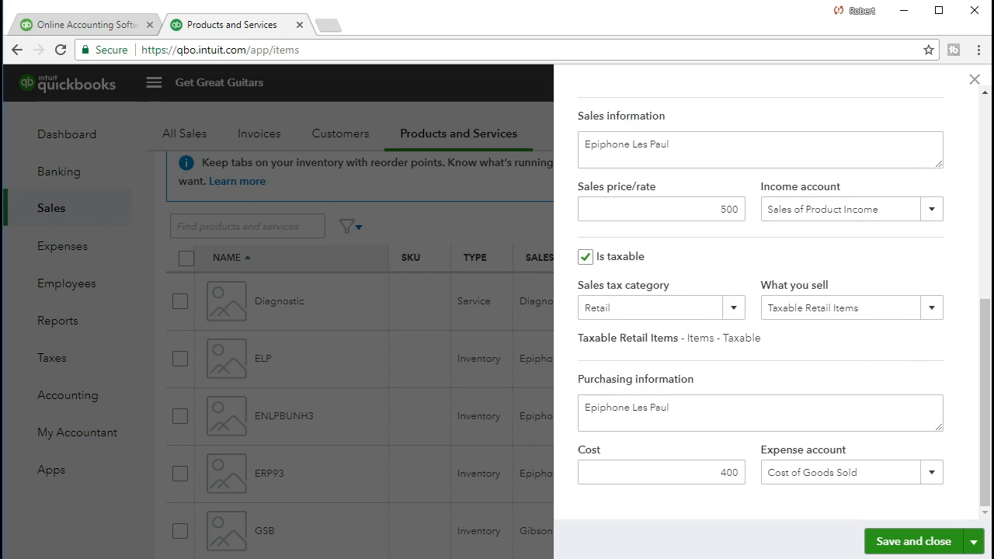
{"action": "scroll", "coordinate": [820, 312], "scroll_direction": "up", "scroll_amount": 4}
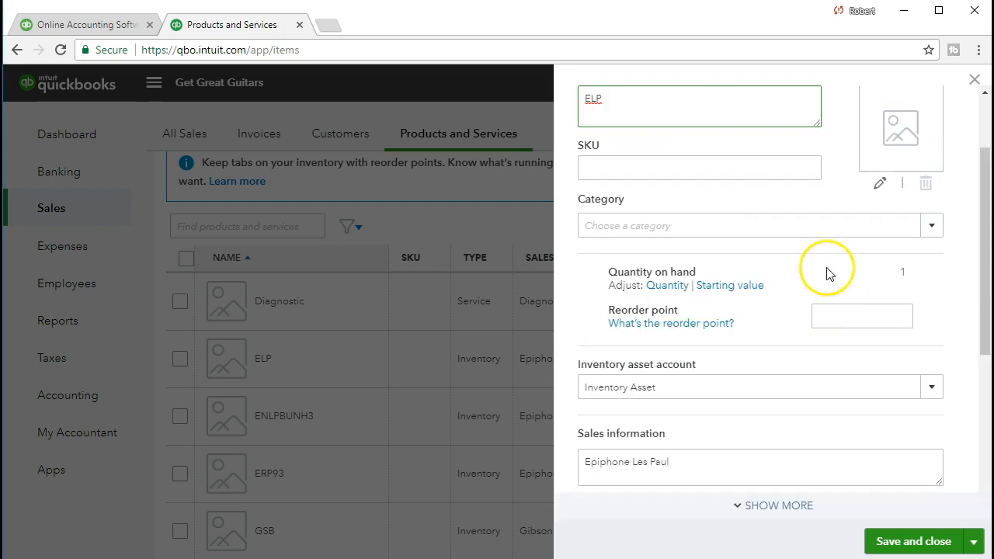
{"action": "left_click", "coordinate": [972, 84]}
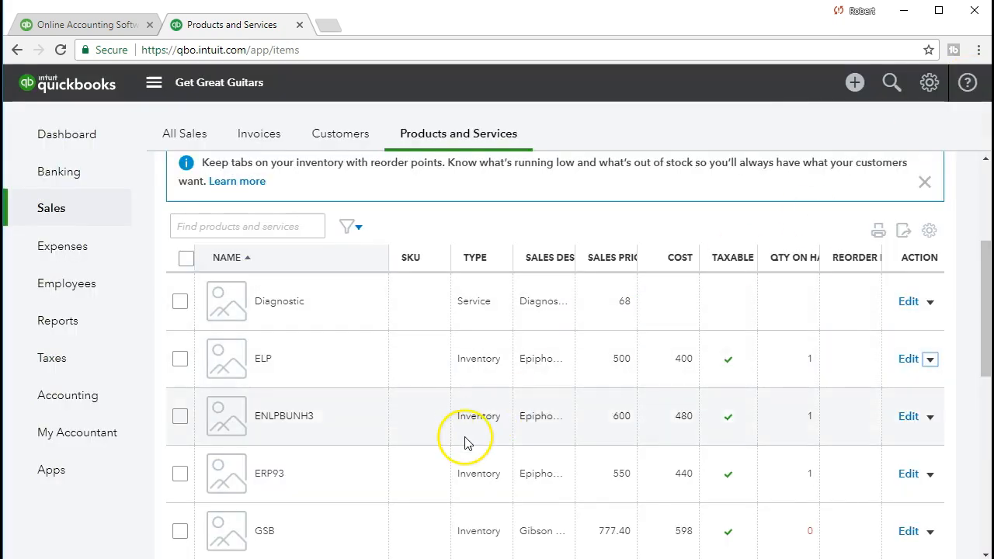
Step: Open item GTPROBK1, check its quantity on hand, sales price, cost and linked accounts, and close it unchanged
{"action": "scroll", "coordinate": [464, 441], "scroll_direction": "down", "scroll_amount": 2}
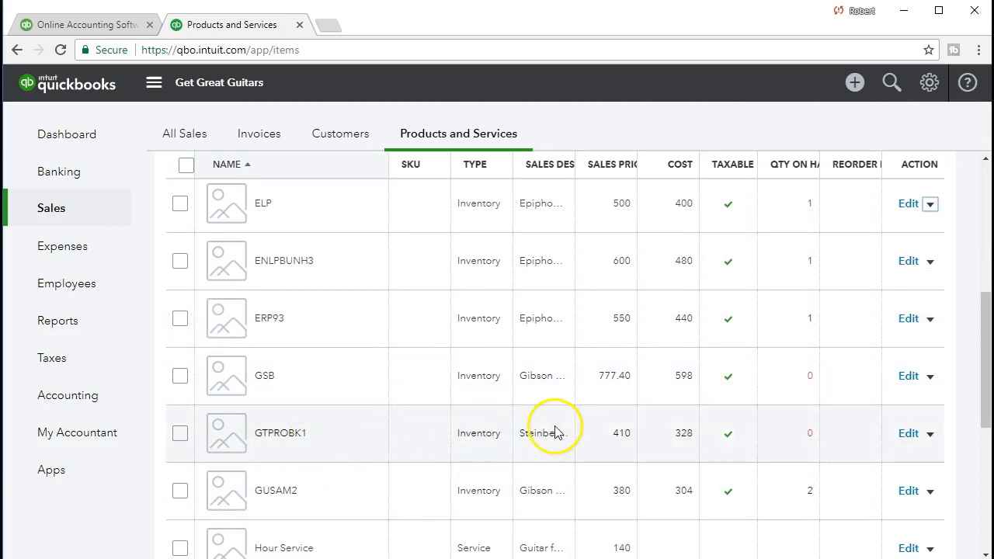
{"action": "left_click", "coordinate": [908, 434]}
{"action": "scroll", "coordinate": [752, 415], "scroll_direction": "down", "scroll_amount": 1}
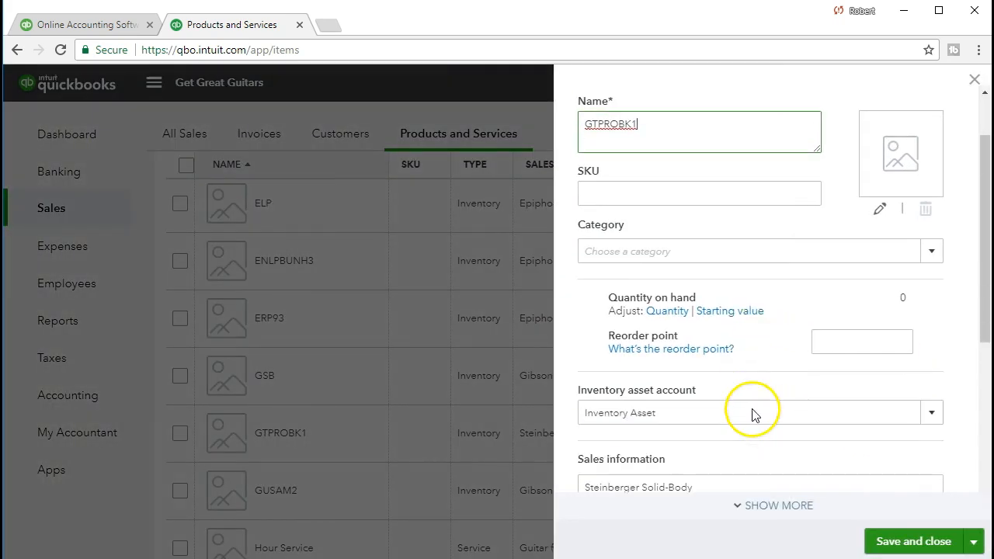
{"action": "scroll", "coordinate": [751, 415], "scroll_direction": "down", "scroll_amount": 3}
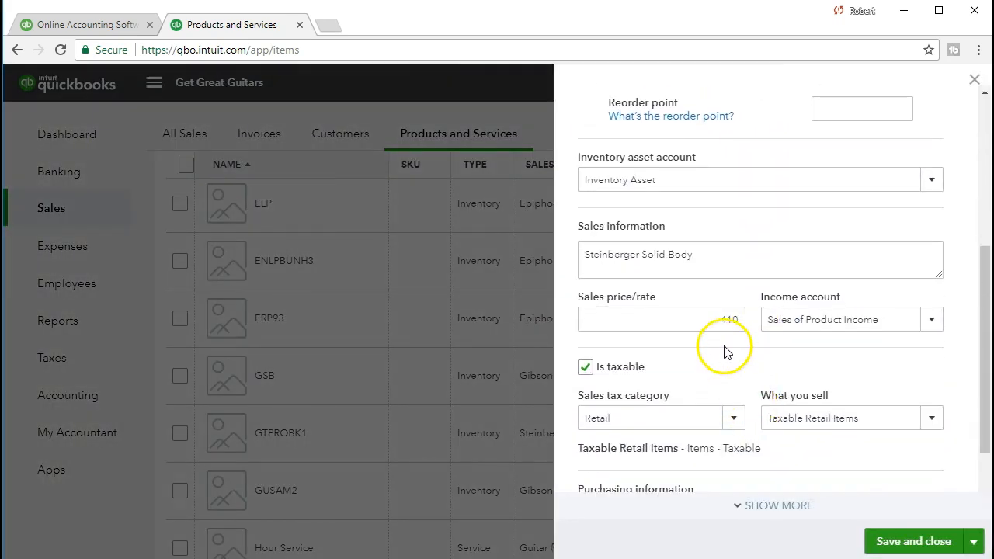
{"action": "scroll", "coordinate": [723, 352], "scroll_direction": "down", "scroll_amount": 2}
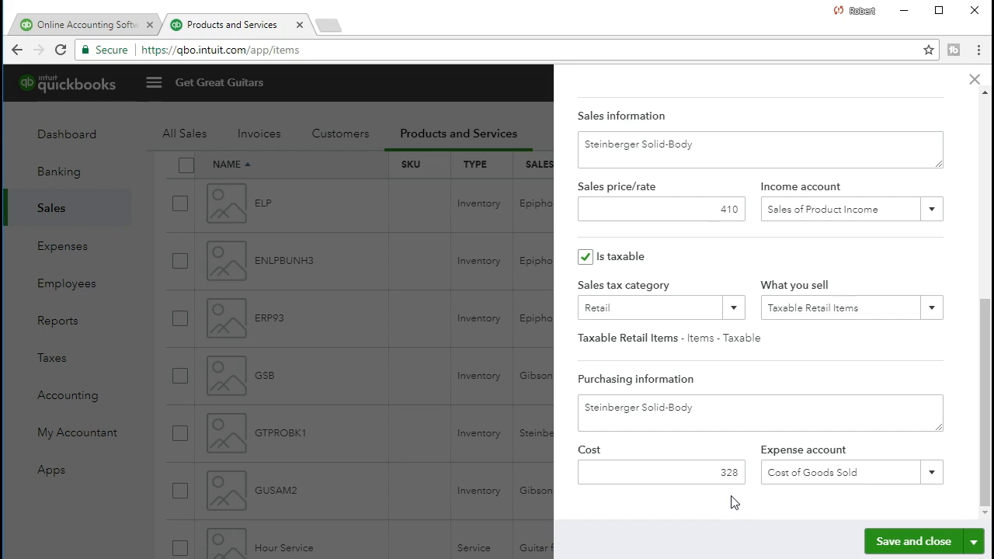
{"action": "left_click", "coordinate": [973, 81]}
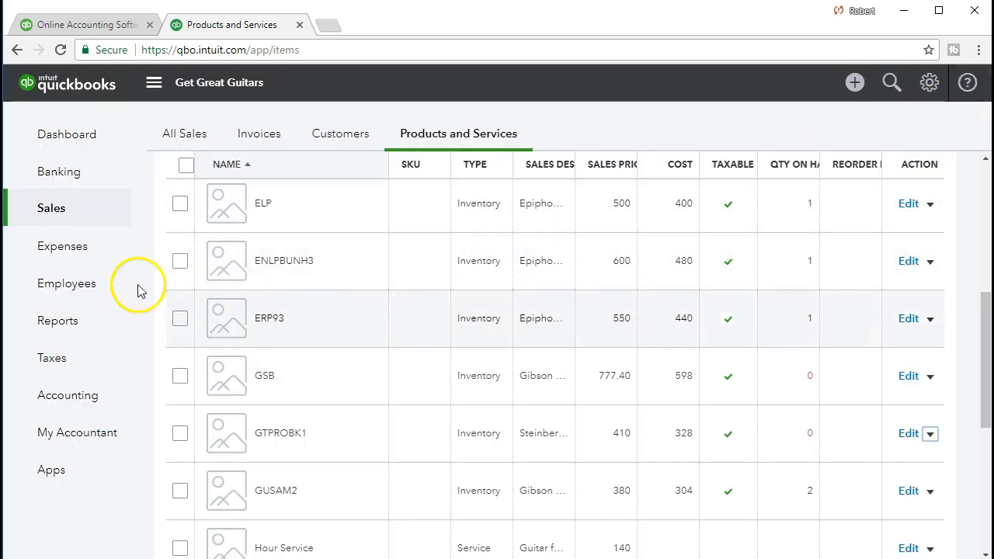
Step: Open the Profit and Loss report by searching for it in the report list
{"action": "left_click", "coordinate": [112, 282]}
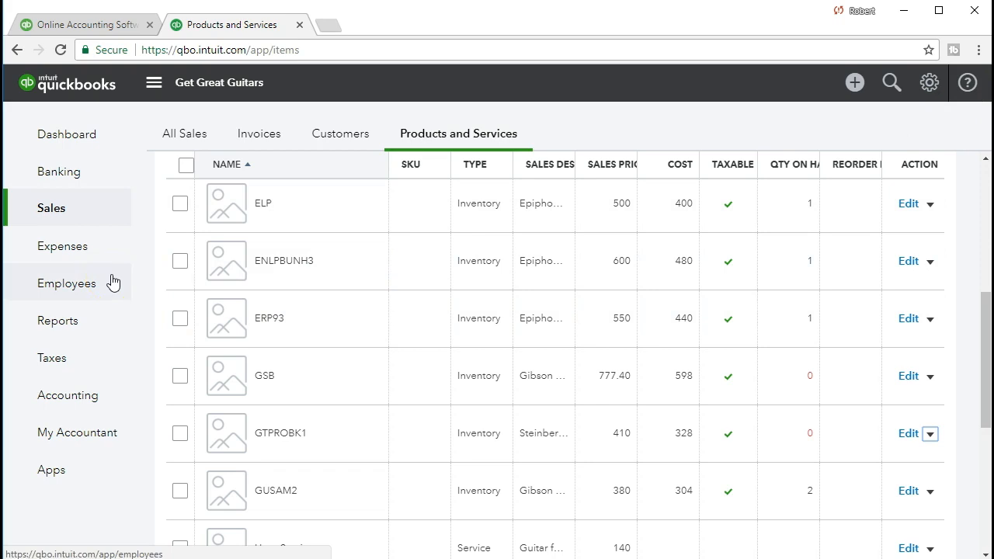
{"action": "left_click", "coordinate": [66, 321]}
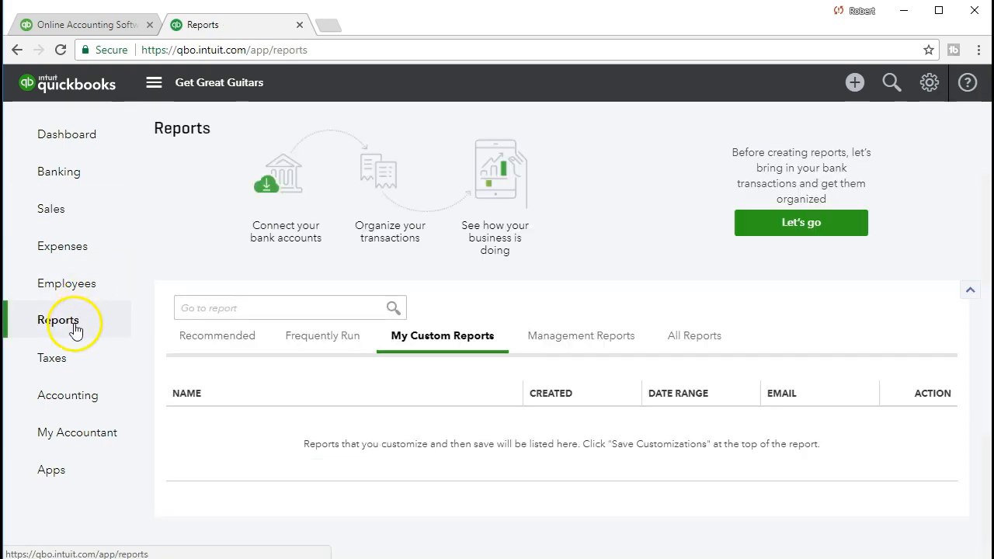
{"action": "left_click", "coordinate": [462, 409]}
{"action": "left_click", "coordinate": [268, 311]}
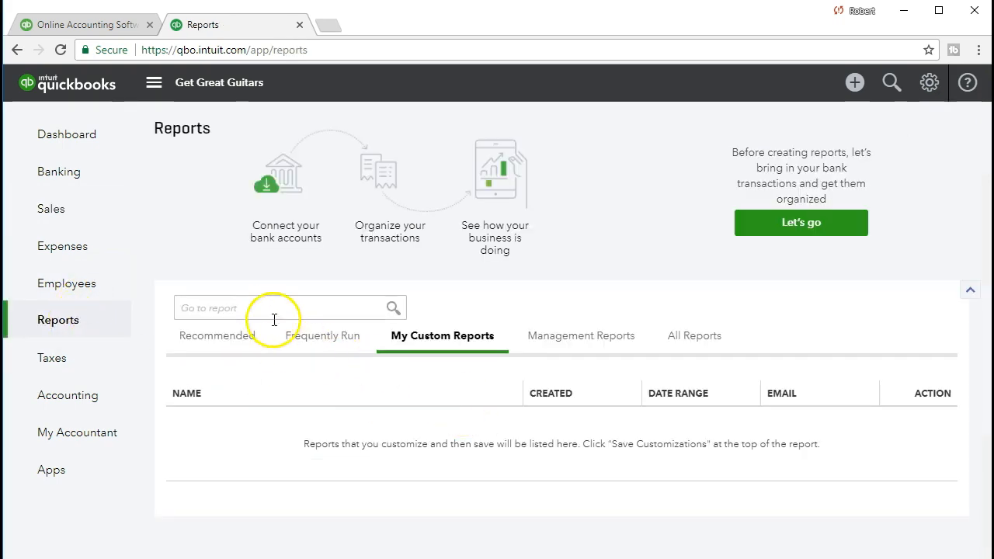
{"action": "type", "text": "pr"}
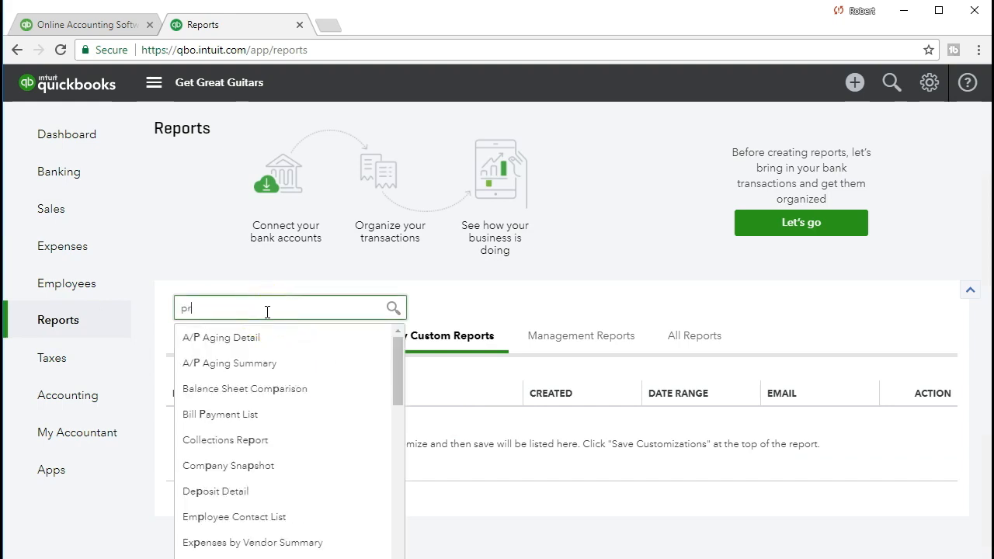
{"action": "key", "text": "Down"}
{"action": "key", "text": "Down"}
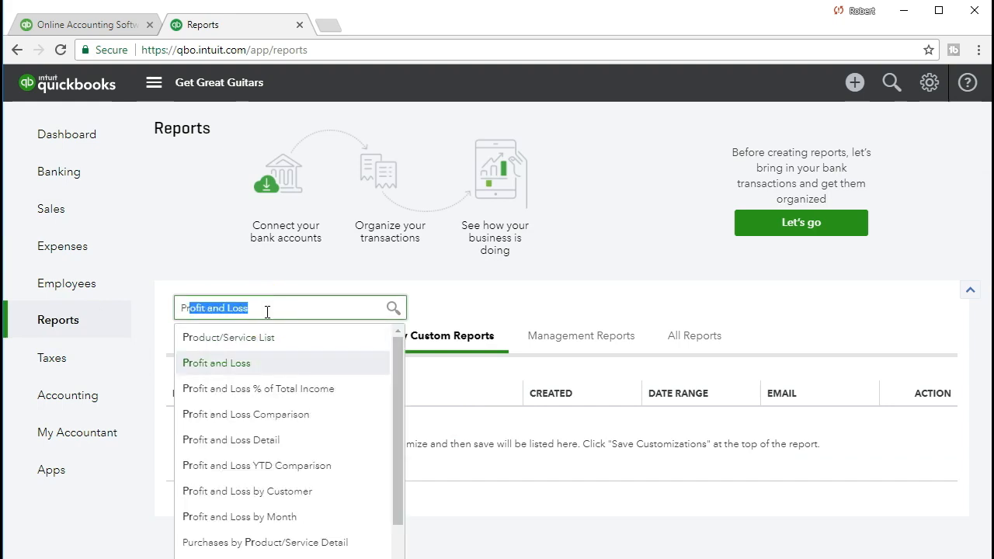
{"action": "left_click", "coordinate": [242, 365]}
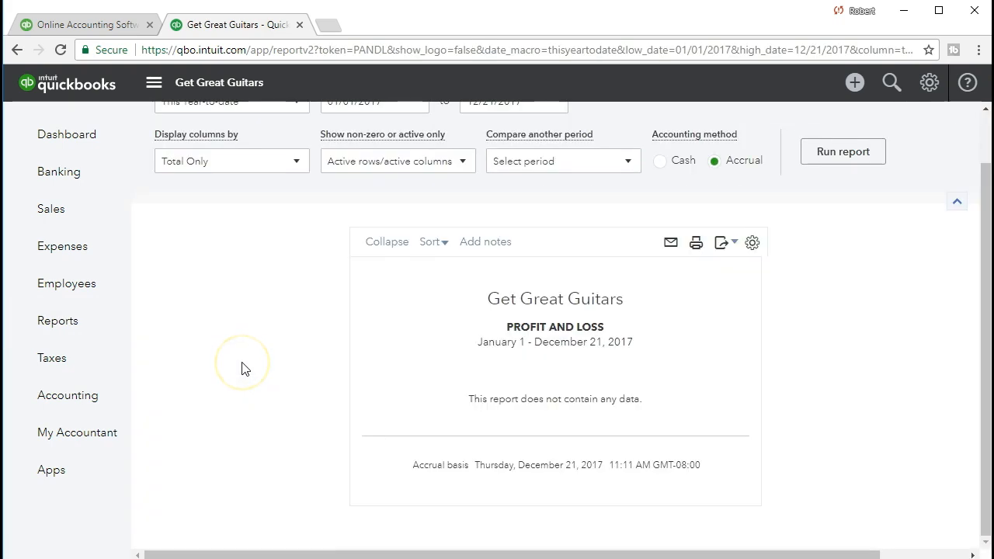
Step: Set the Profit and Loss report period to 01/01/2021 through 01/31/2021 and run the report
{"action": "scroll", "coordinate": [262, 295], "scroll_direction": "up", "scroll_amount": 1}
{"action": "left_click", "coordinate": [392, 160]}
{"action": "left_click_drag", "start_coordinate": [392, 160], "coordinate": [222, 156]}
{"action": "type", "text": "010121"}
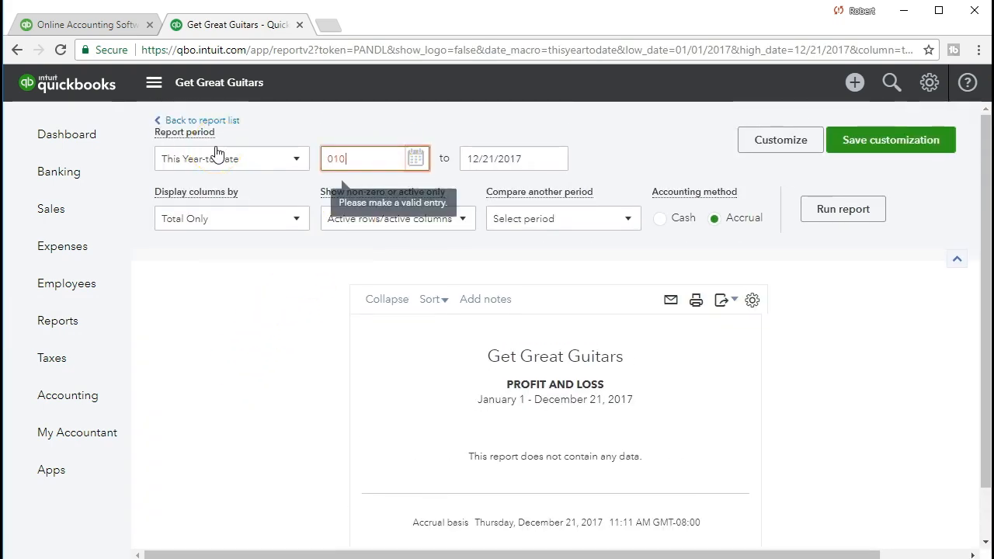
{"action": "key", "text": "Tab"}
{"action": "type", "text": "013121"}
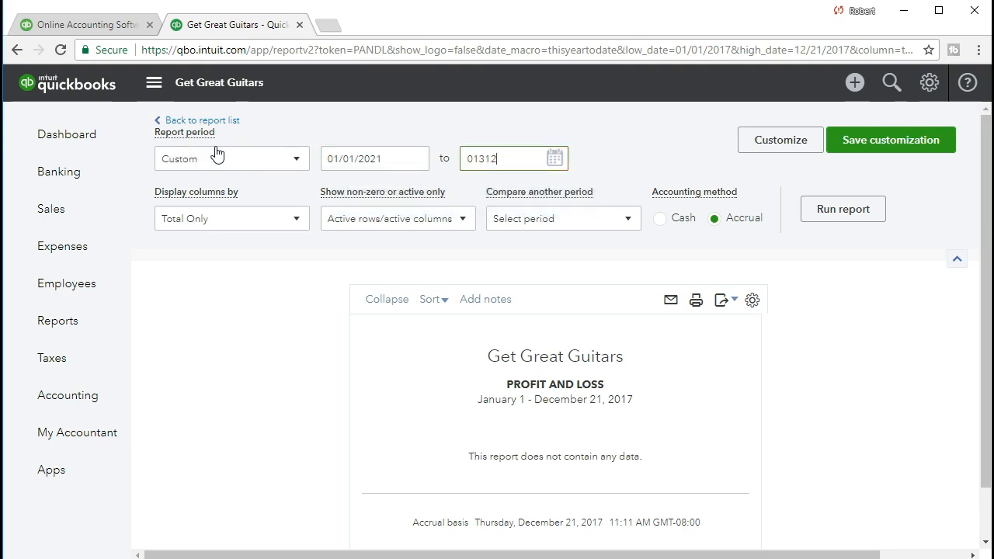
{"action": "key", "text": "Tab"}
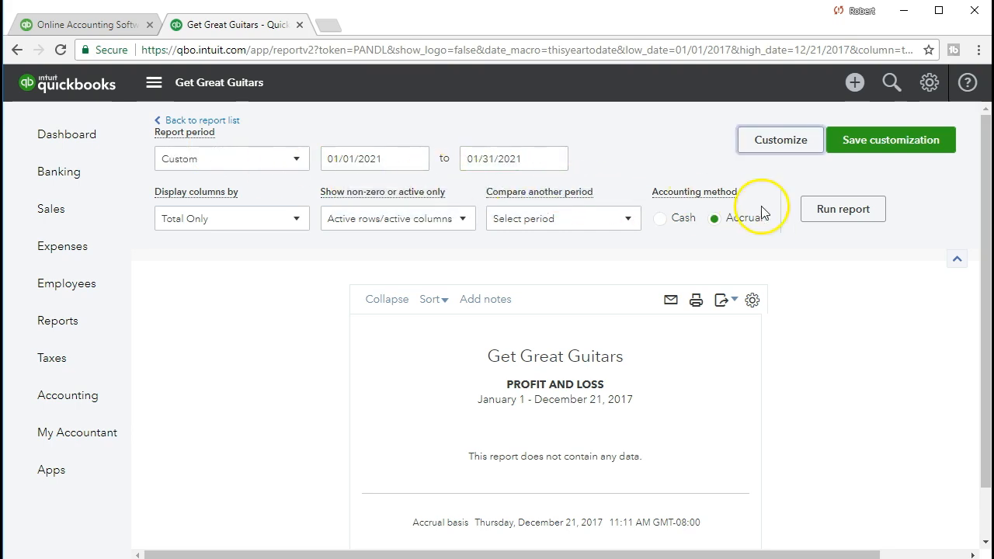
{"action": "left_click", "coordinate": [819, 211]}
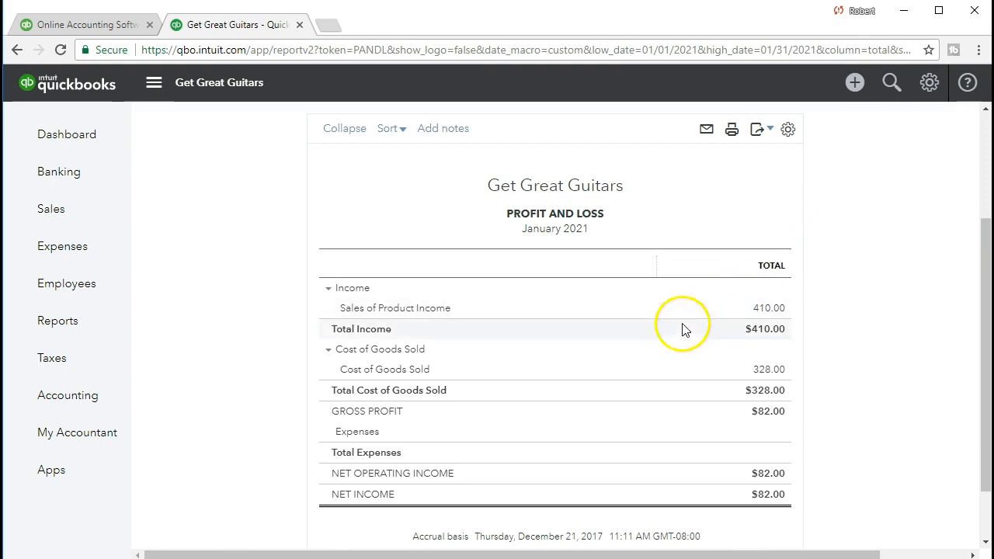
Step: Drill down from Cost of Goods Sold to the Anderson Guitars invoice, review its item line and totals, and return to the Profit and Loss report
{"action": "left_click", "coordinate": [765, 377]}
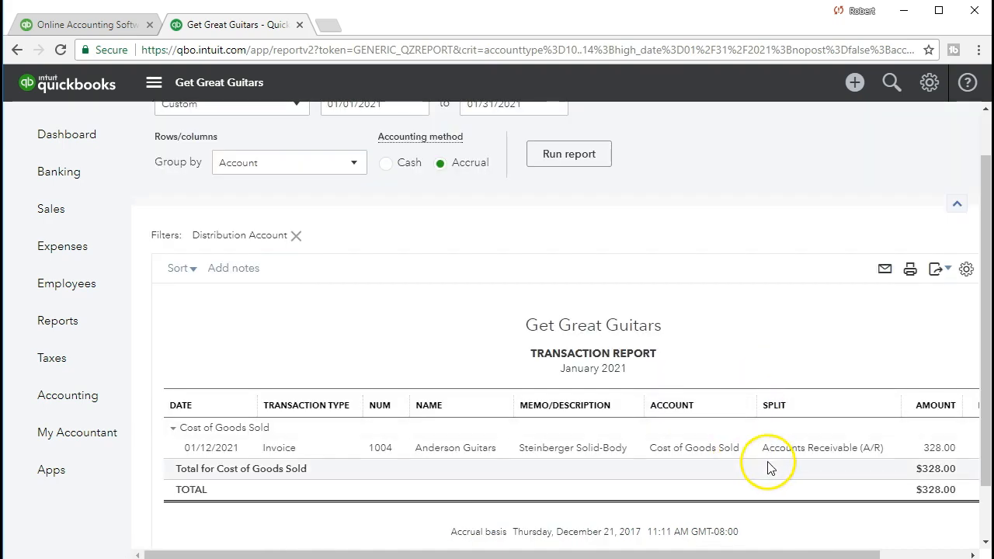
{"action": "left_click", "coordinate": [930, 451]}
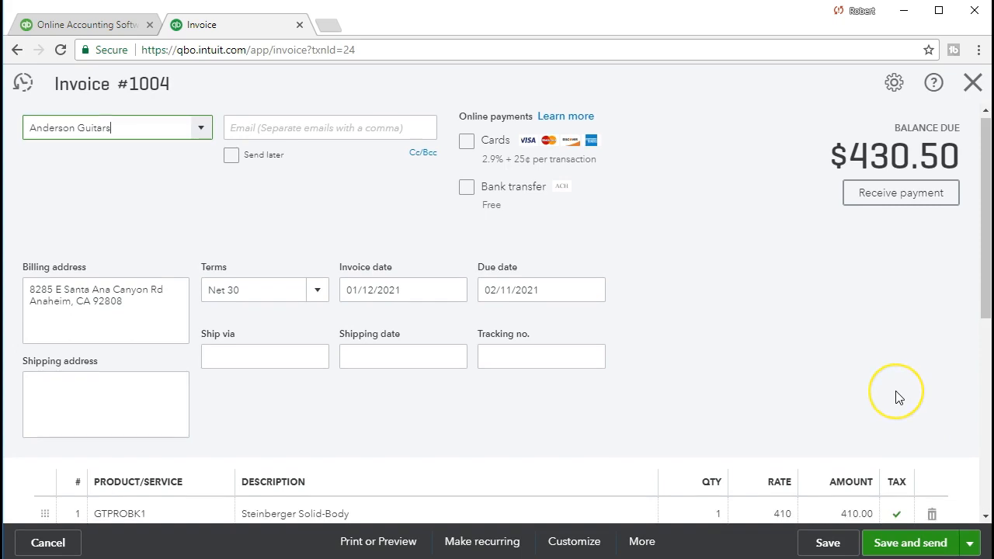
{"action": "scroll", "coordinate": [897, 397], "scroll_direction": "down", "scroll_amount": 4}
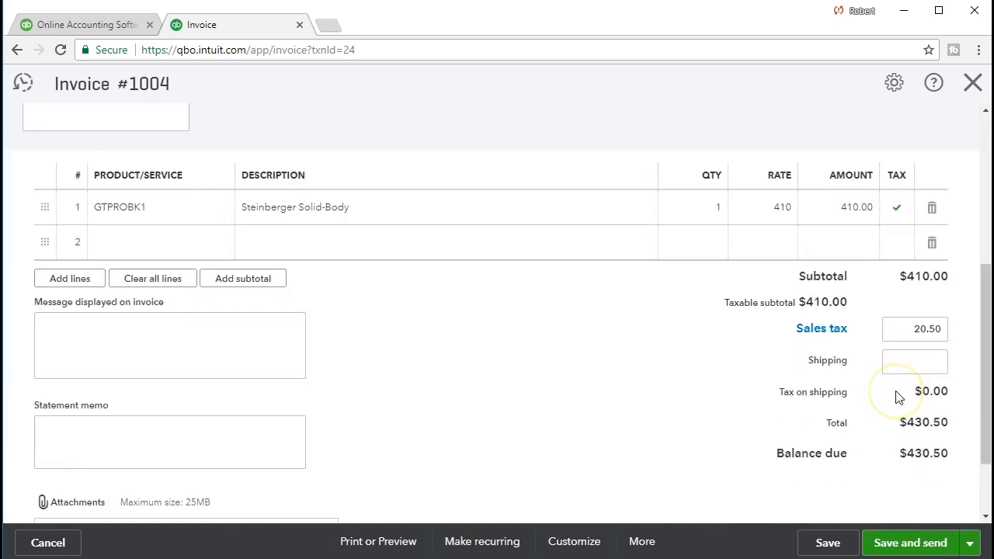
{"action": "left_click", "coordinate": [973, 91]}
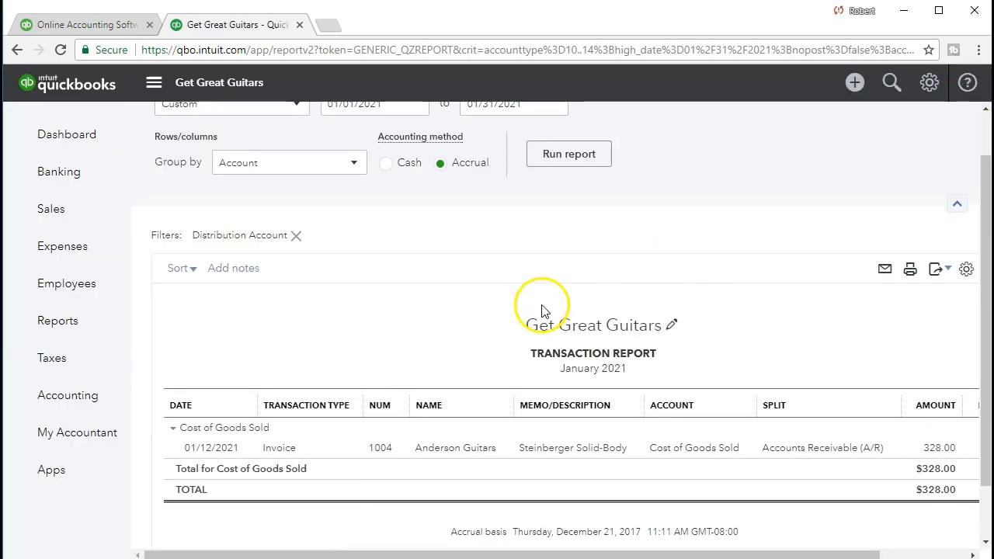
{"action": "scroll", "coordinate": [343, 259], "scroll_direction": "up", "scroll_amount": 1}
{"action": "left_click", "coordinate": [224, 121]}
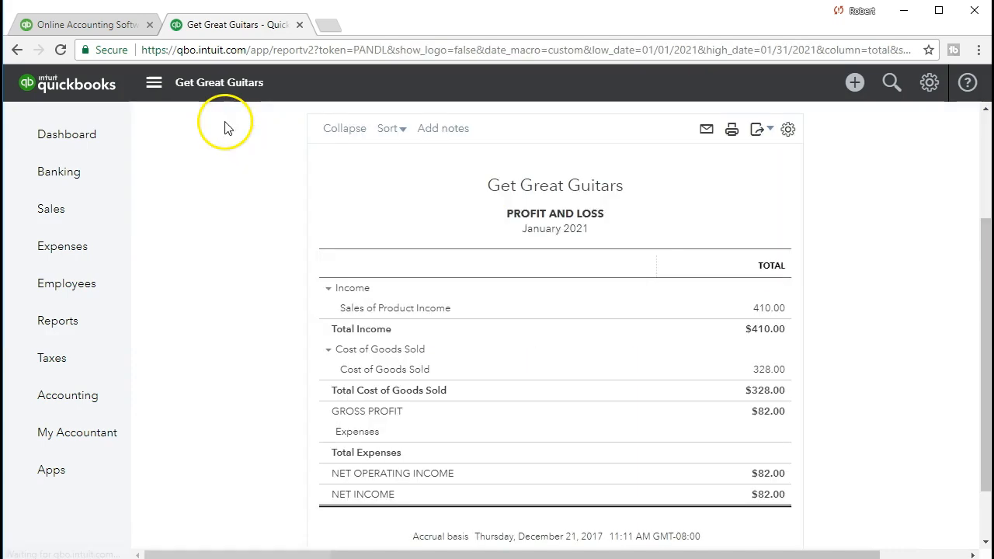